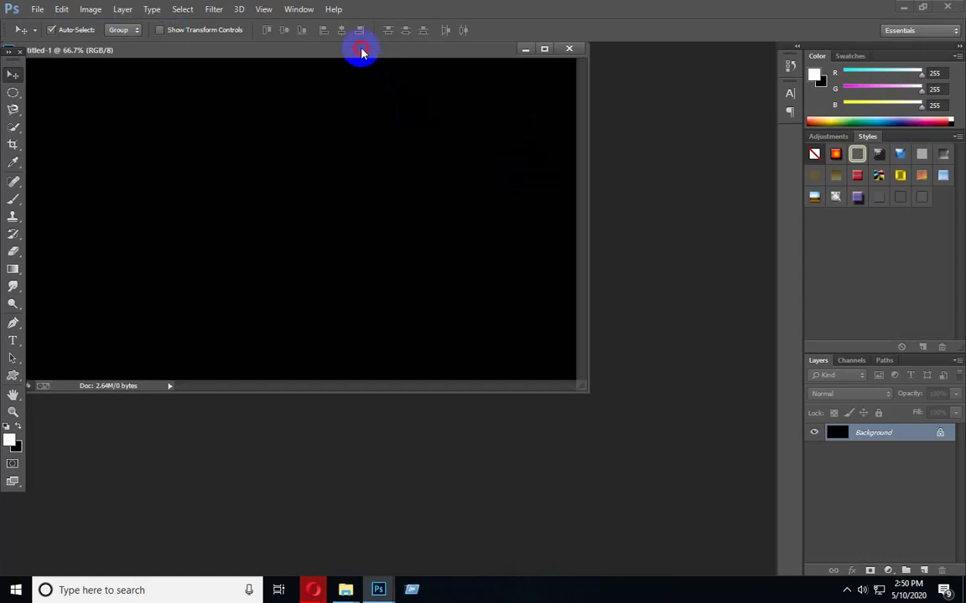
Add the text "ICE" in the Blue Highway Linocut font near the middle-left of the black canvas
drag(361, 51, 451, 116)
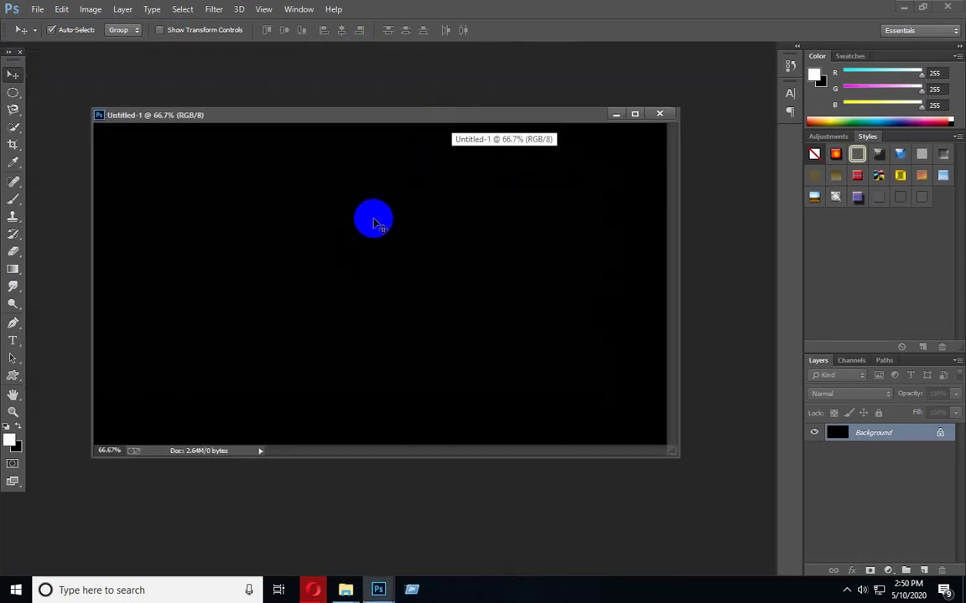
click(16, 341)
click(69, 338)
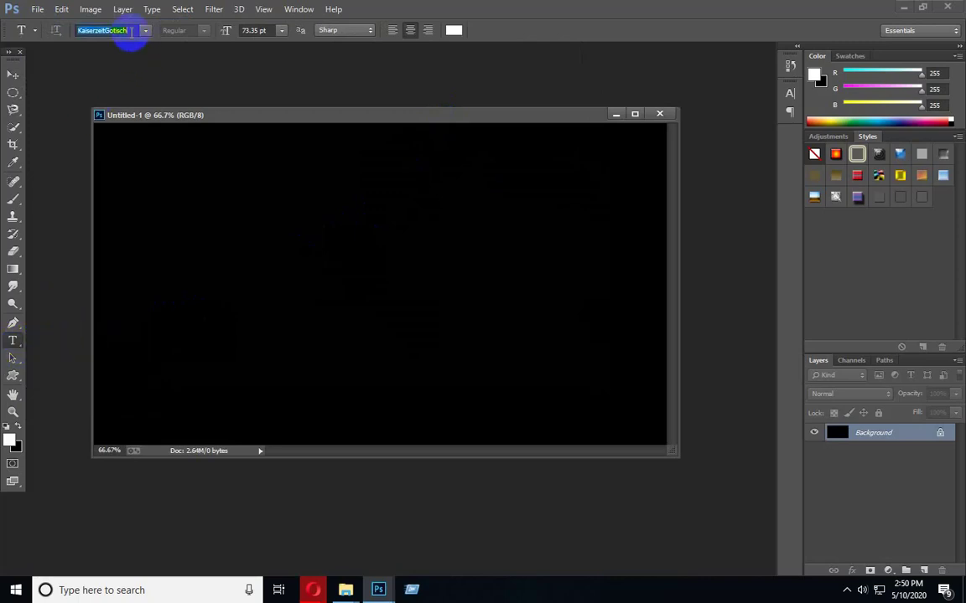
text(Blue Highway Li...)
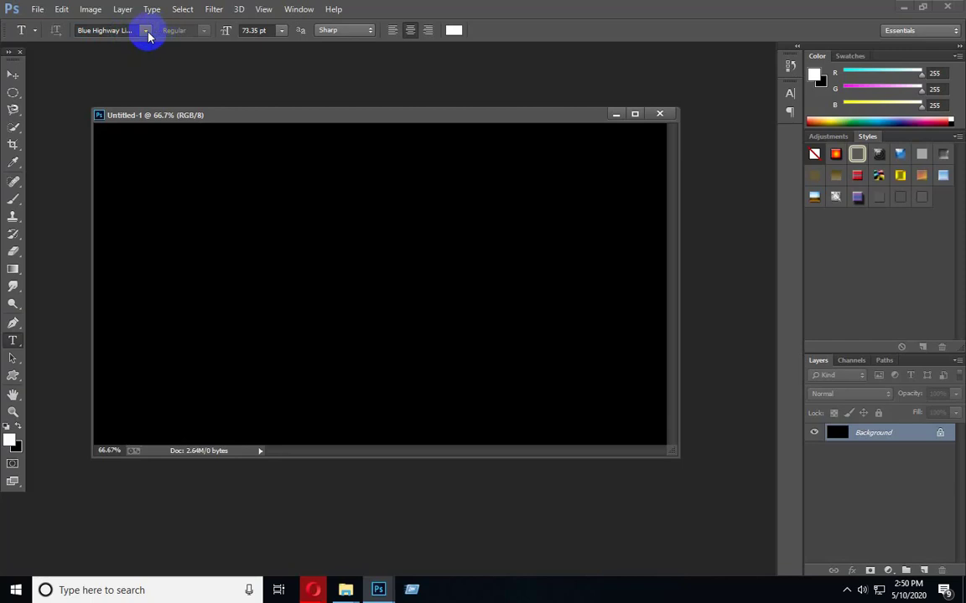
click(145, 31)
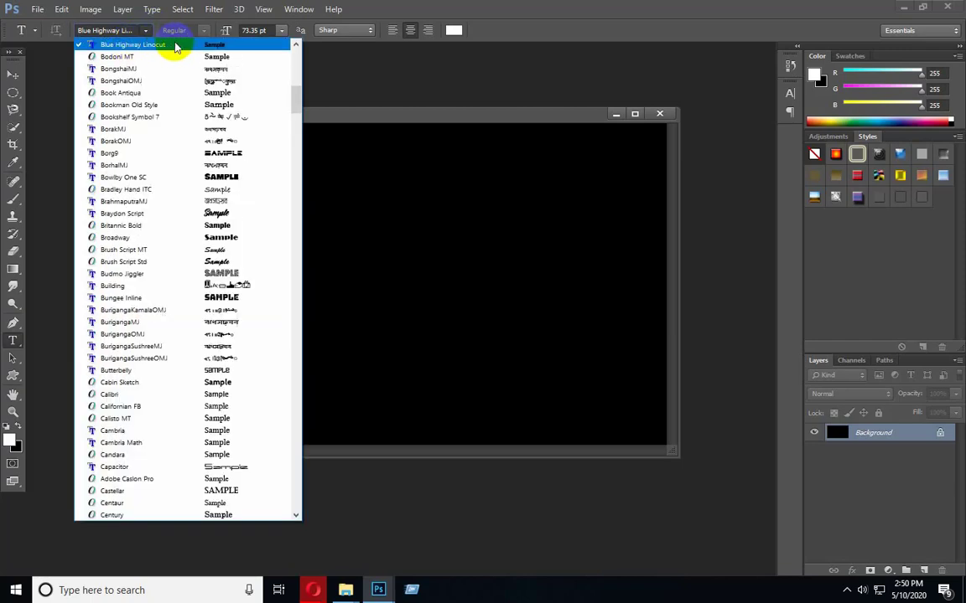
click(172, 48)
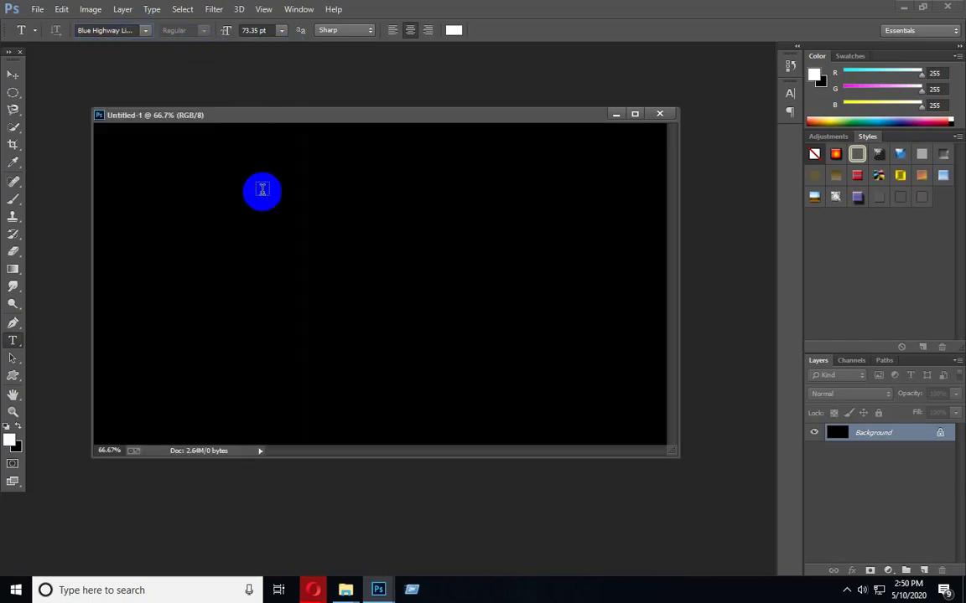
click(245, 288)
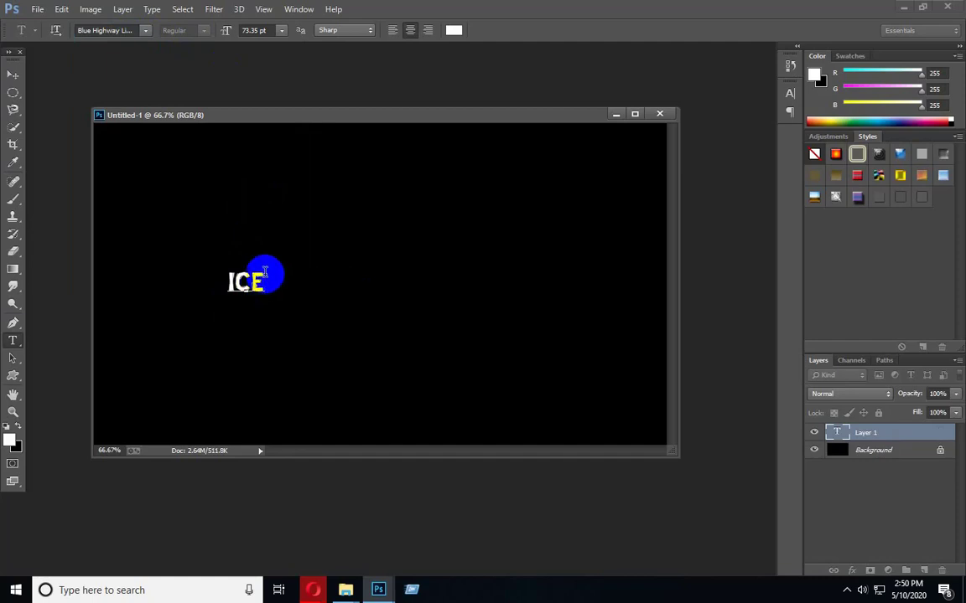
click(13, 76)
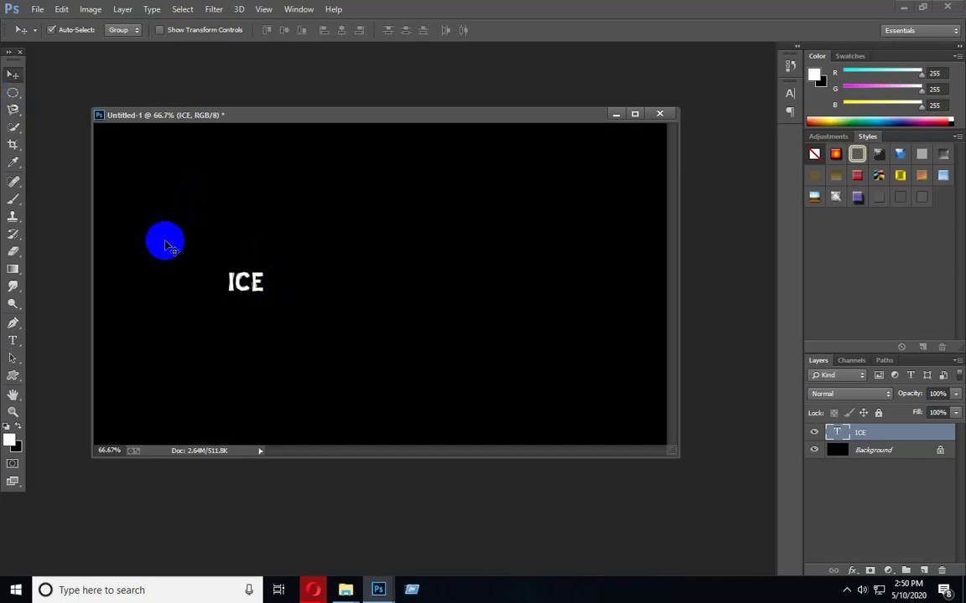
Enlarge the ICE text to about 1197% width and 861% height, and centre it on the canvas
mouse_move(290, 287)
mouse_down()
mouse_move(311, 290)
mouse_move(301, 287)
mouse_up()
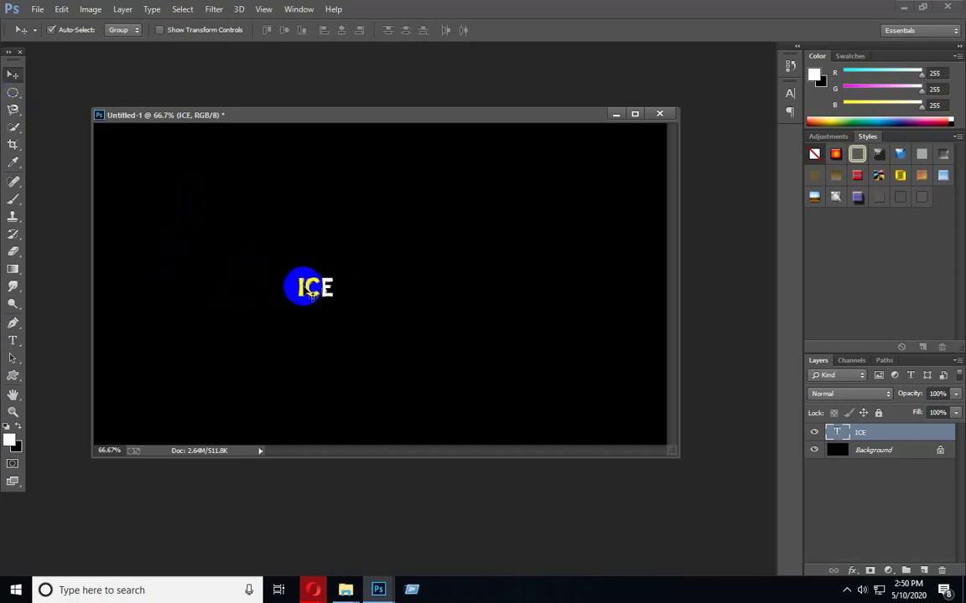
click(67, 13)
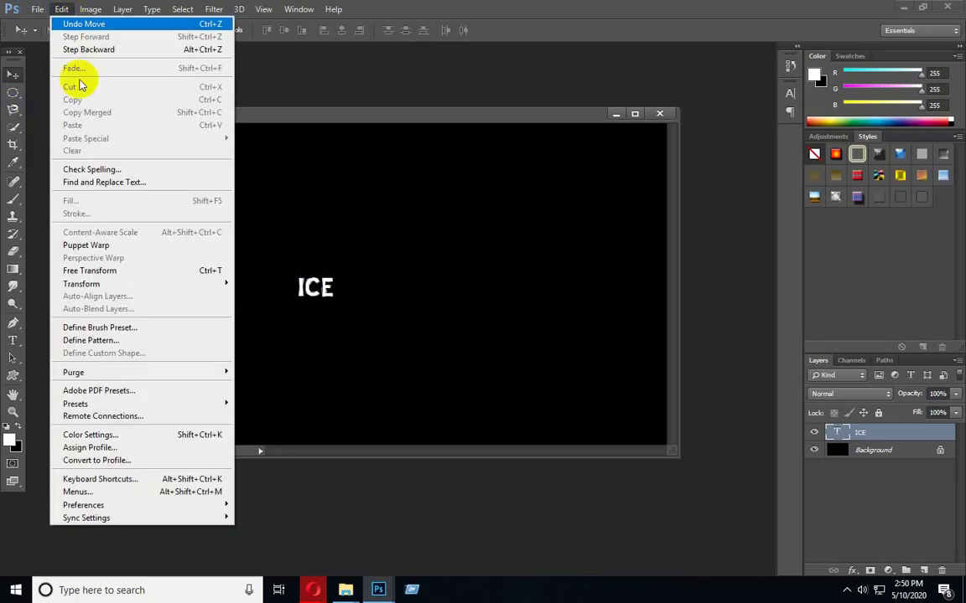
click(120, 271)
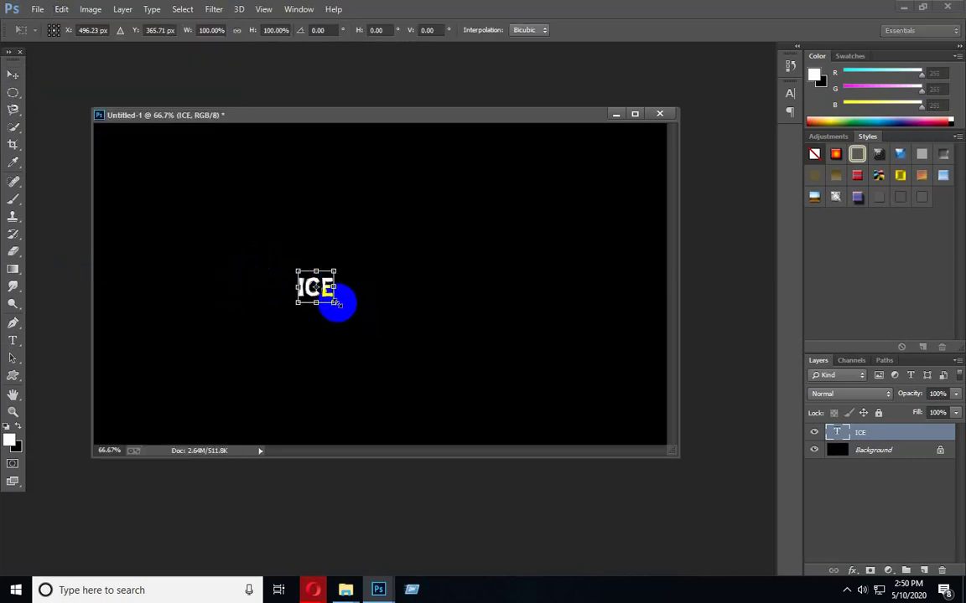
drag(334, 303, 543, 347)
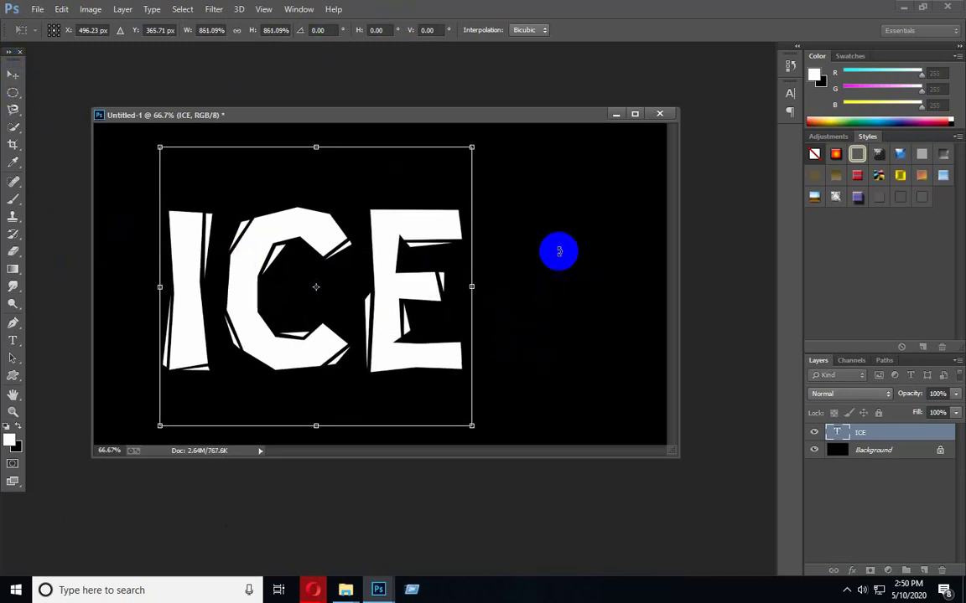
drag(474, 288, 595, 284)
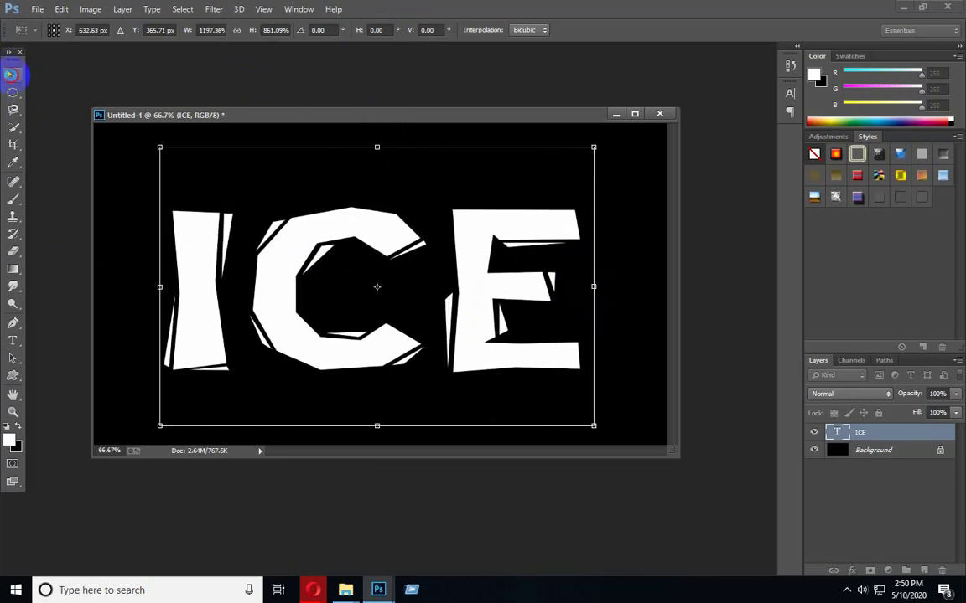
click(11, 74)
click(433, 225)
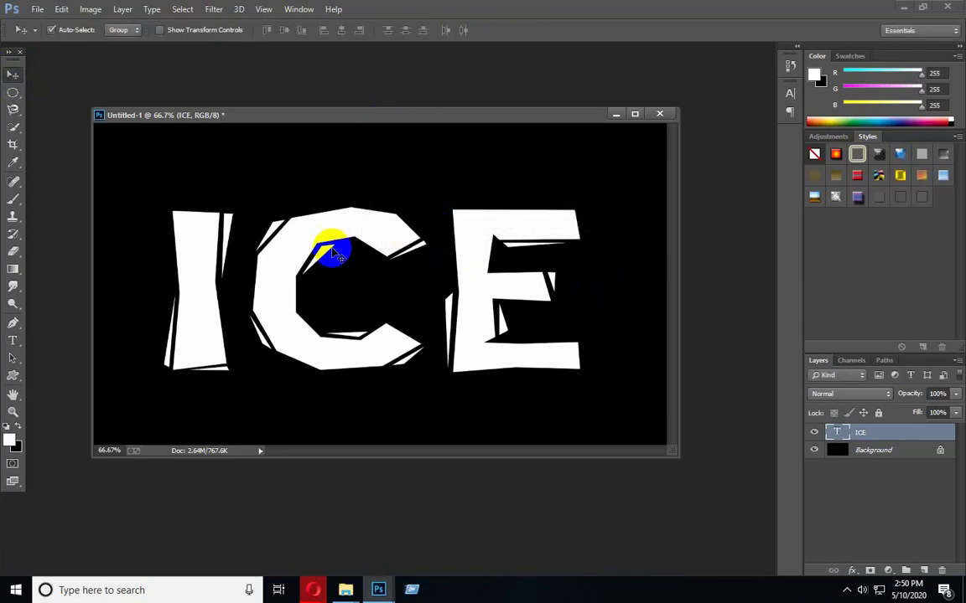
drag(347, 235, 366, 231)
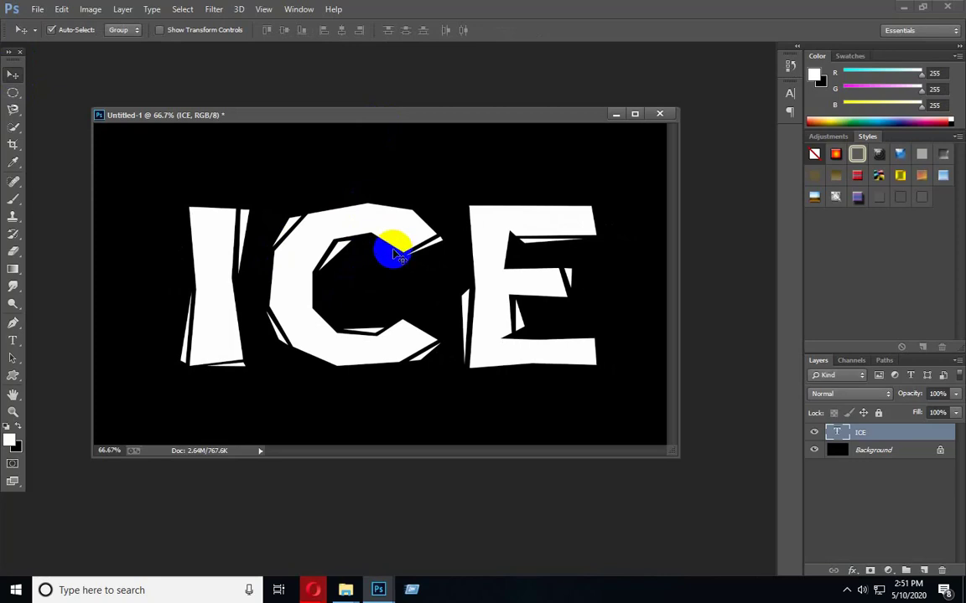
Select the ICE letter shapes, rasterize the text and apply a 6.5-pixel Gaussian Blur within the selection, then deselect
ctrl+click(838, 433)
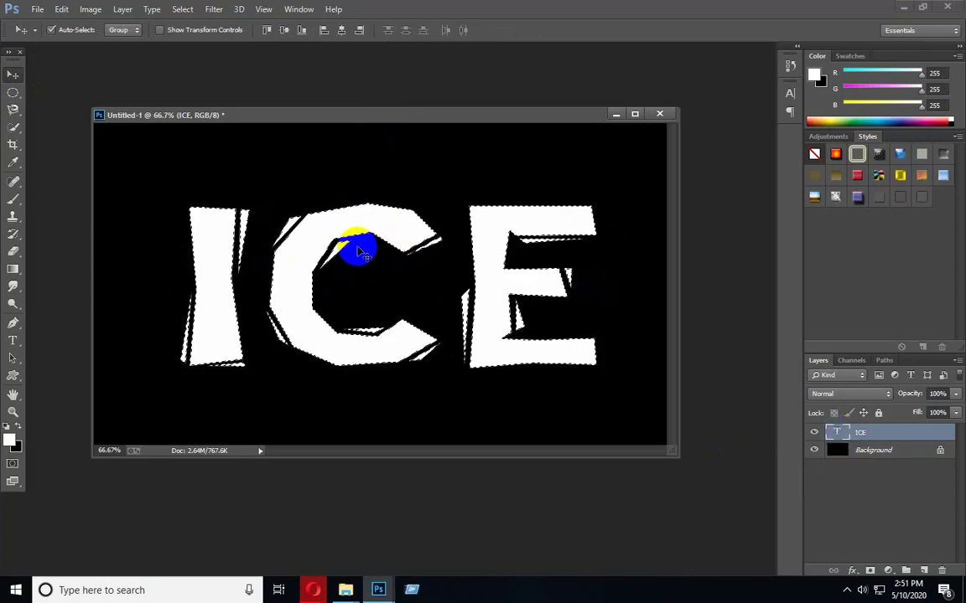
click(214, 10)
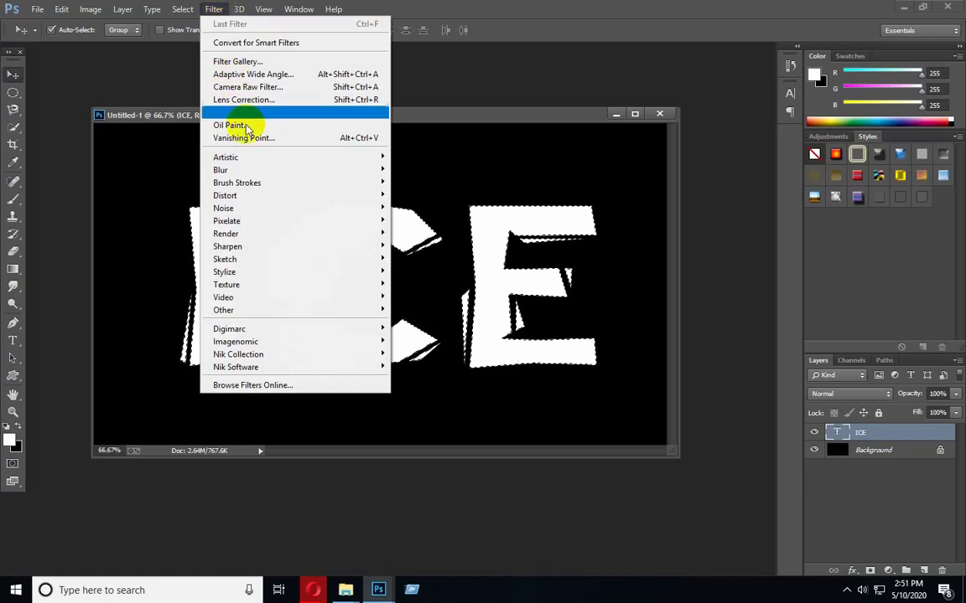
mouse_move(247, 173)
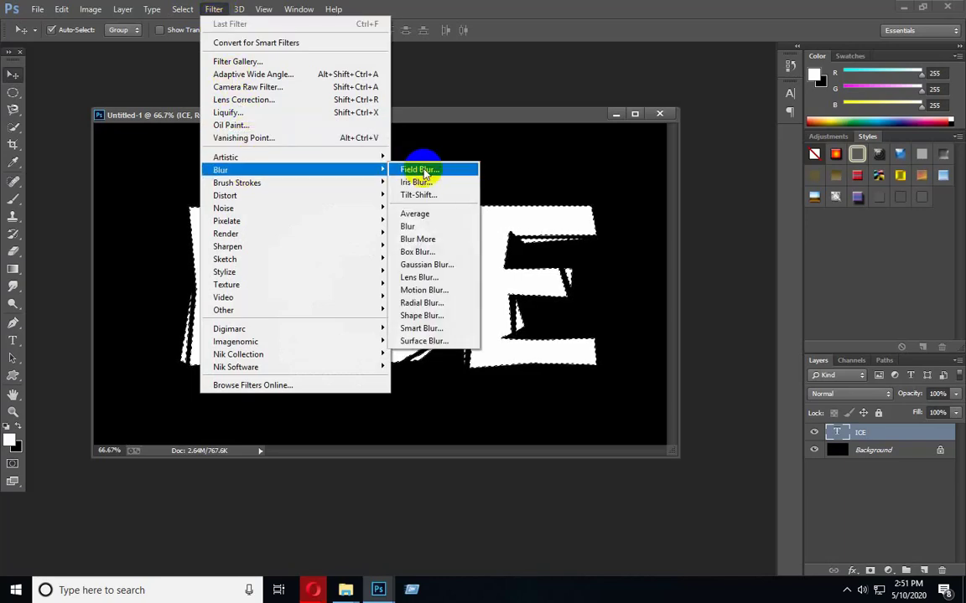
click(430, 266)
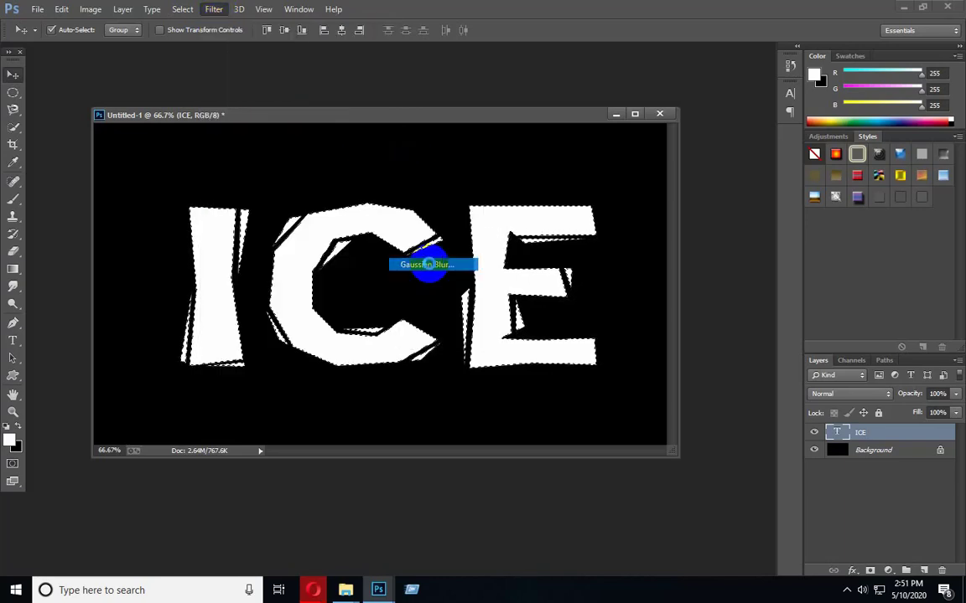
click(441, 232)
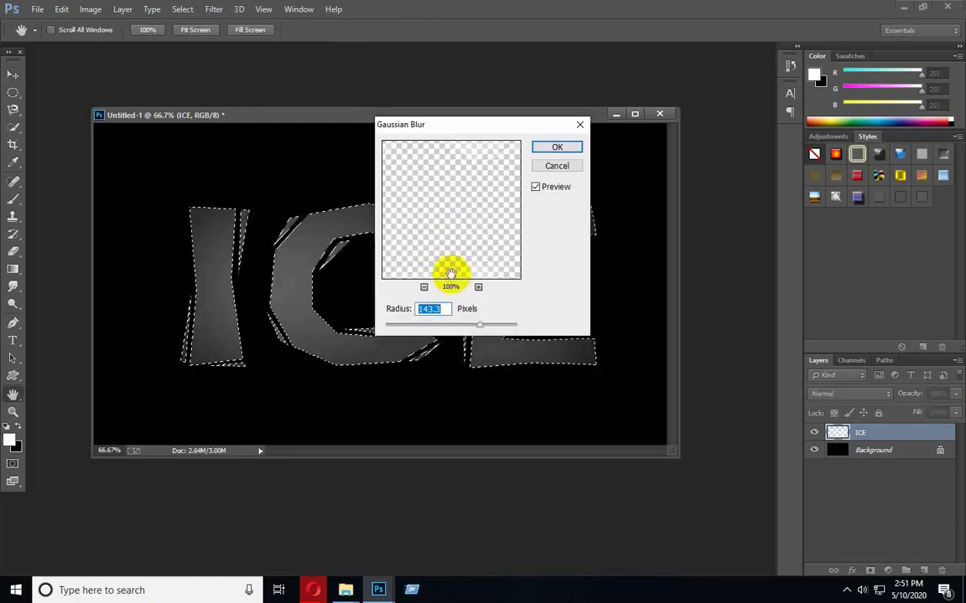
text(6.5)
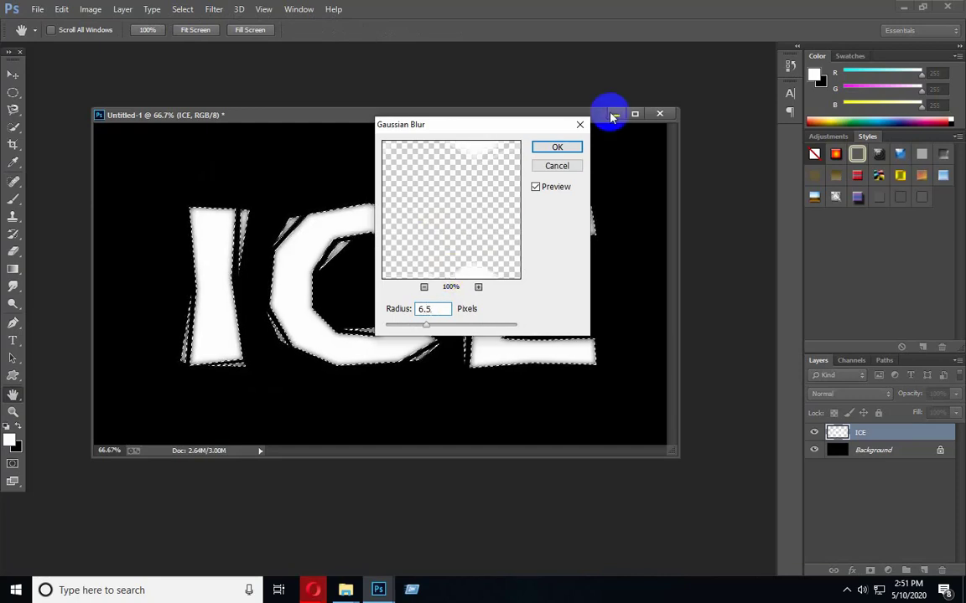
drag(439, 308, 409, 297)
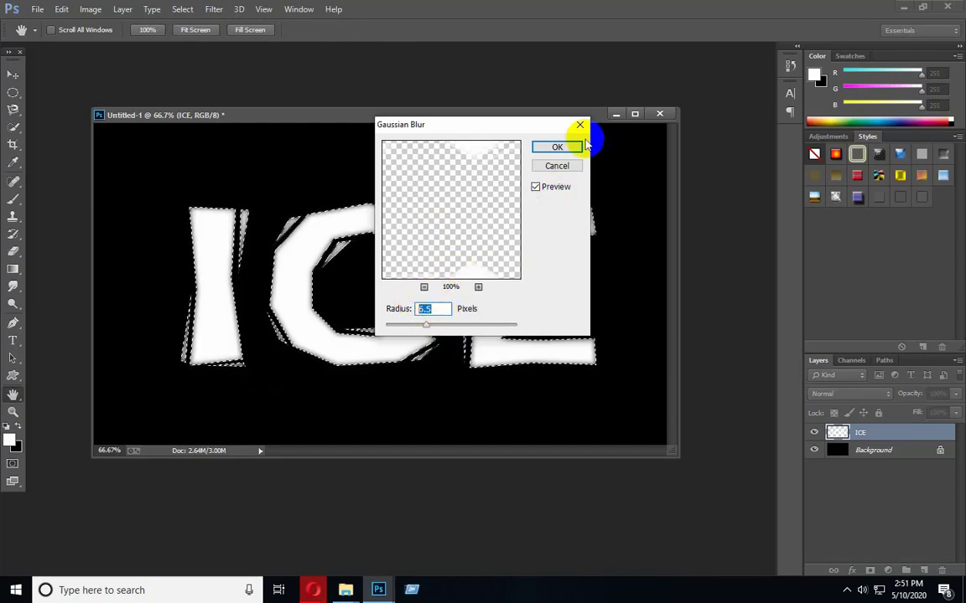
click(555, 149)
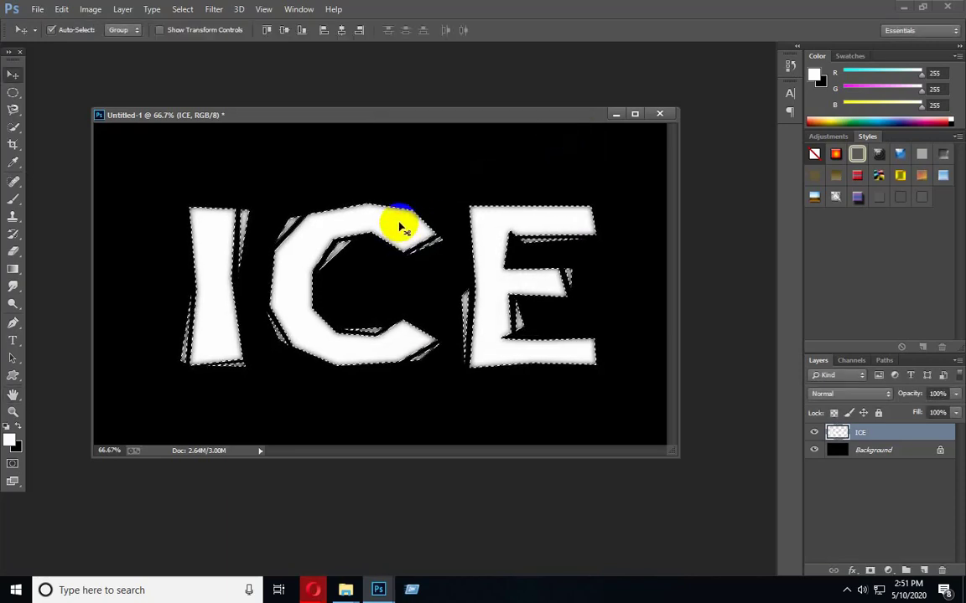
key(ctrl+d)
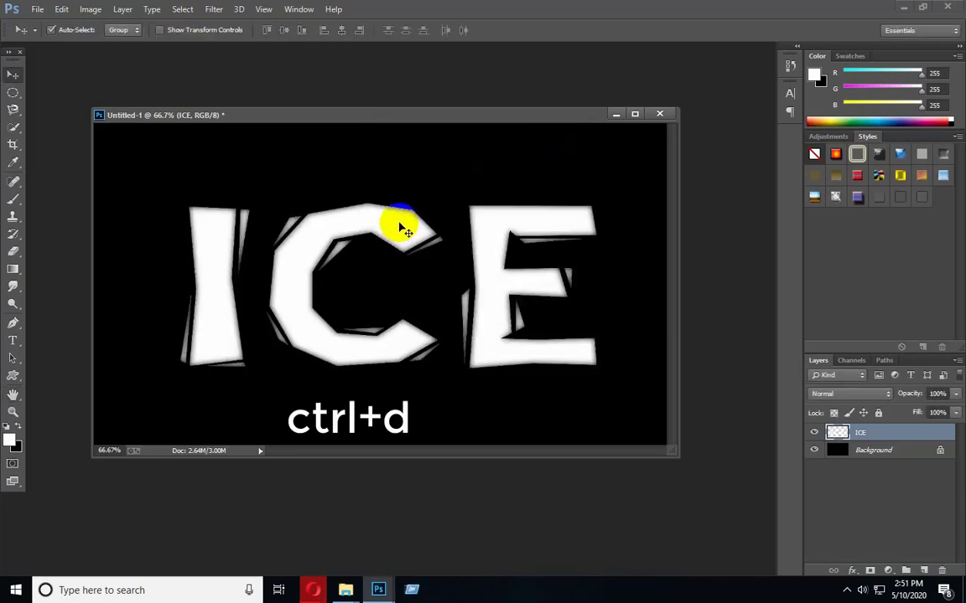
Merge the ICE layer with the Background layer
key(ctrl)
ctrl+click(889, 455)
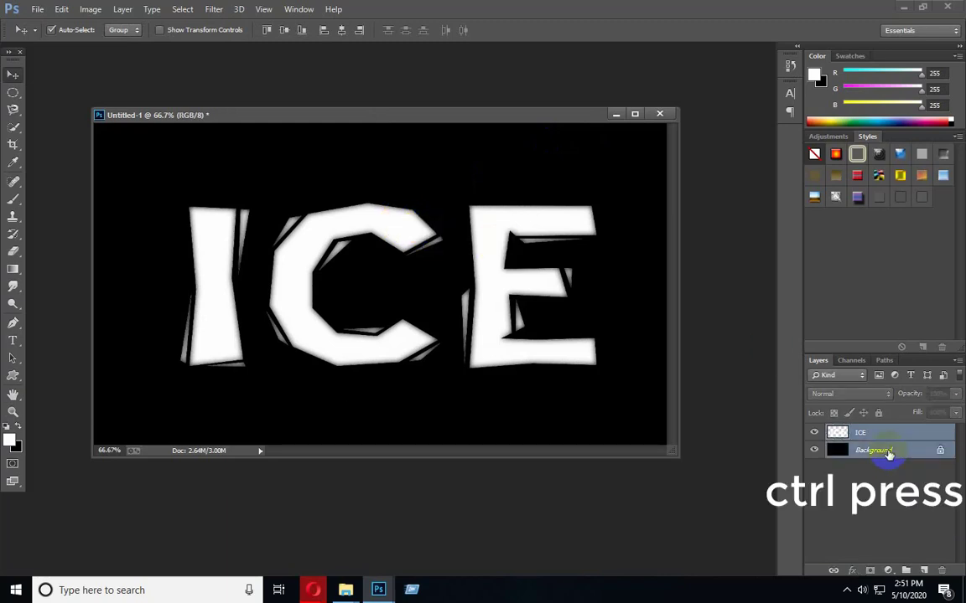
key(ctrl+e)
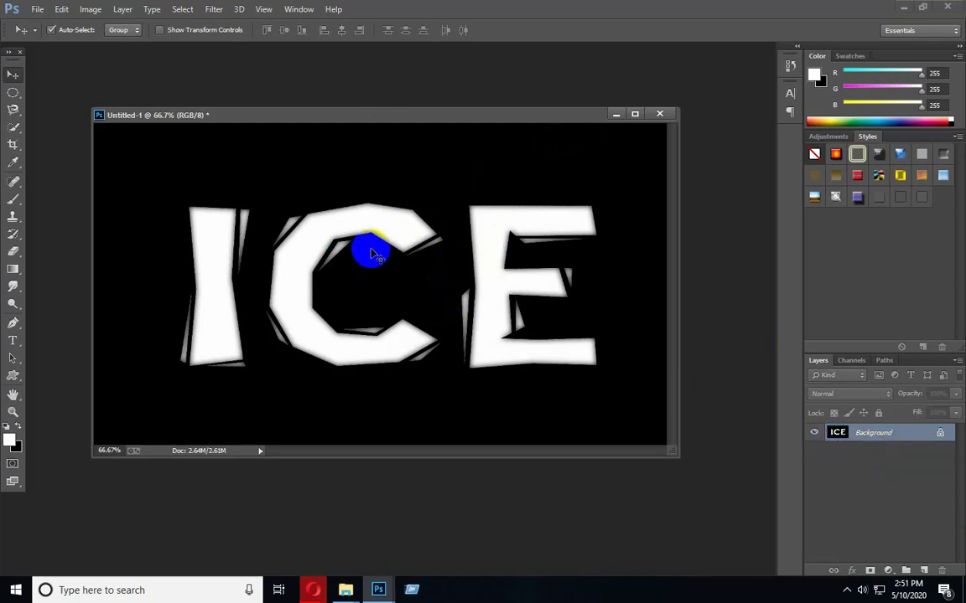
Apply the Solarize filter to the merged ICE image
click(213, 9)
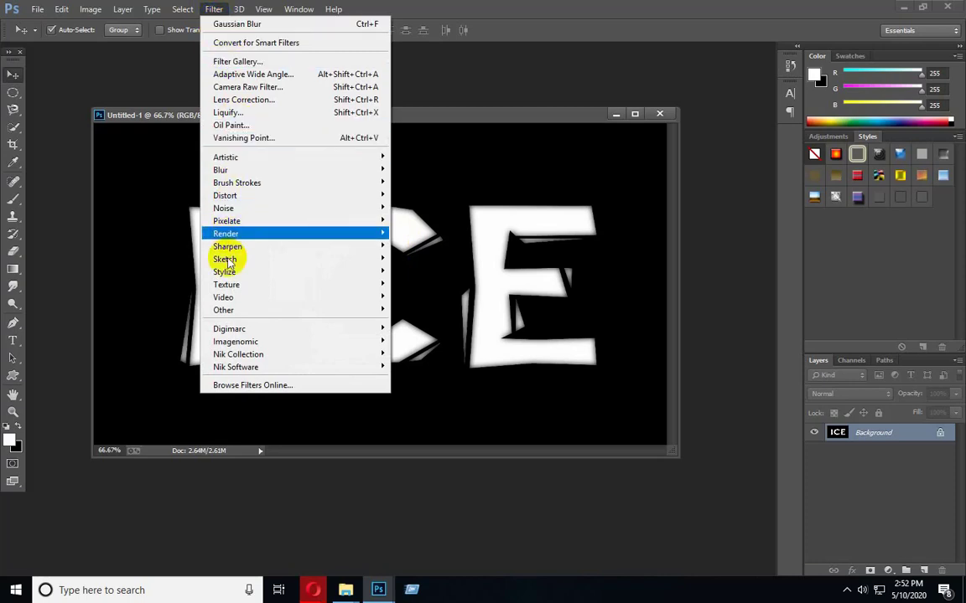
mouse_move(227, 275)
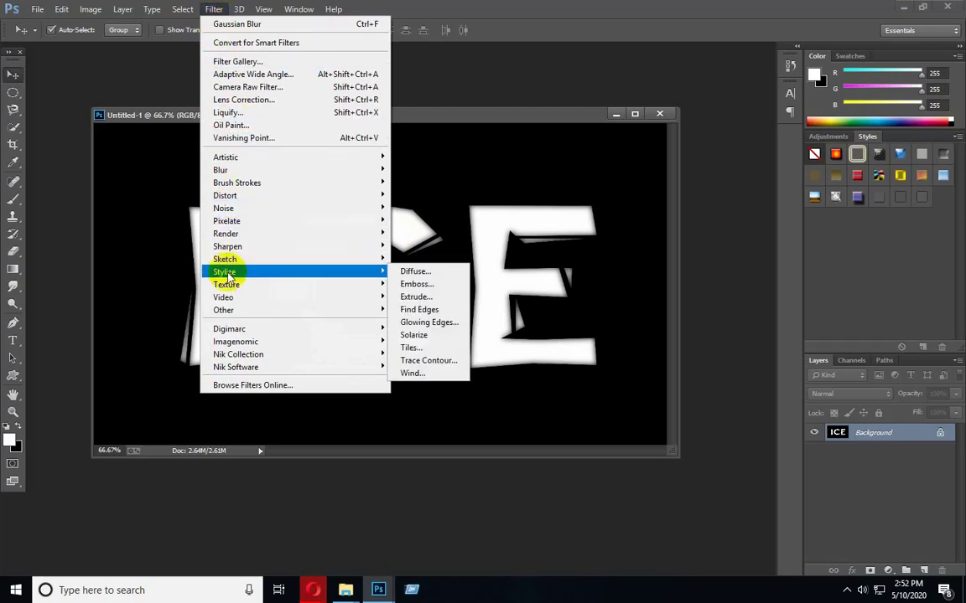
click(419, 335)
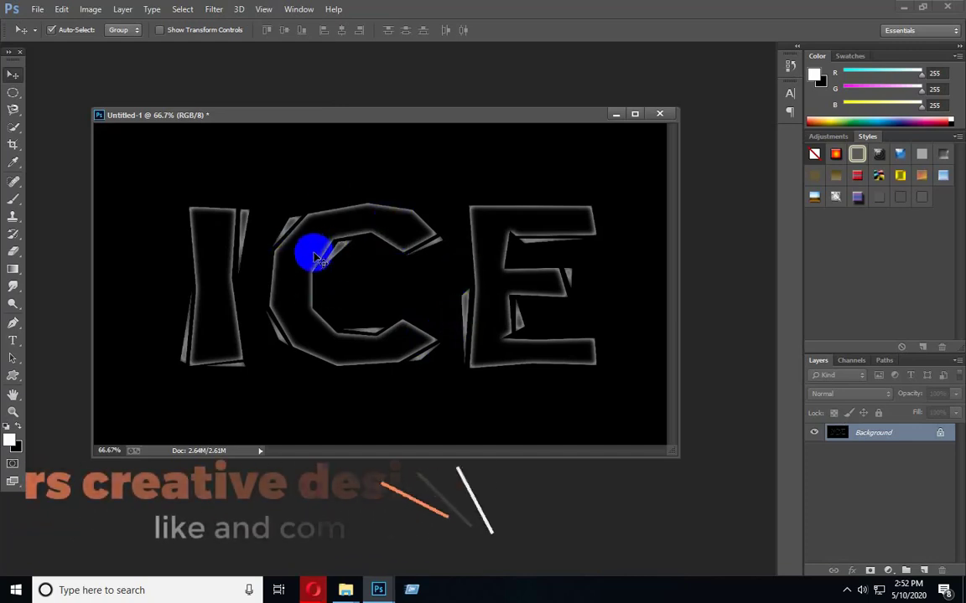
Brighten the solarized letter outlines with an automatic Levels adjustment
click(94, 12)
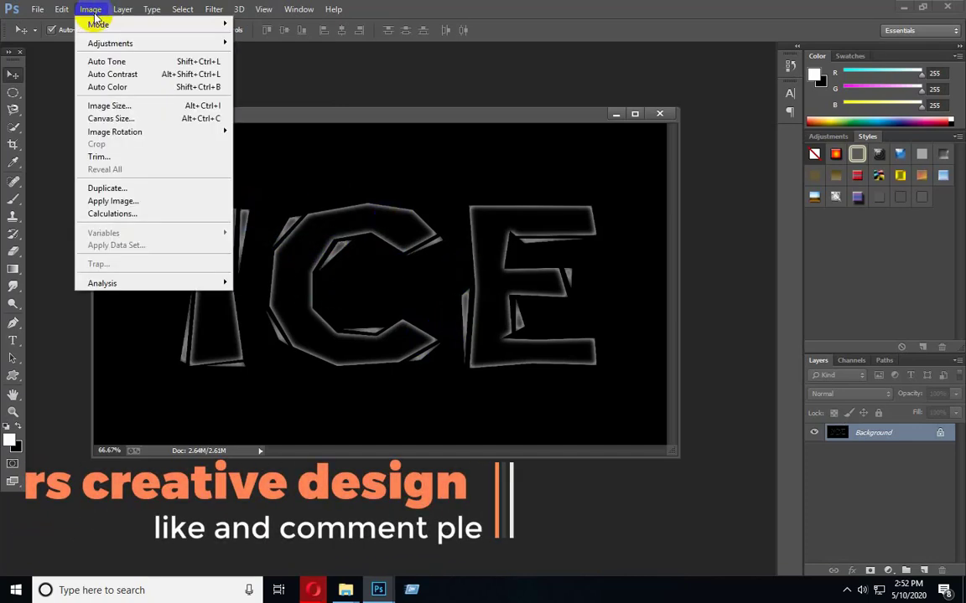
mouse_move(105, 42)
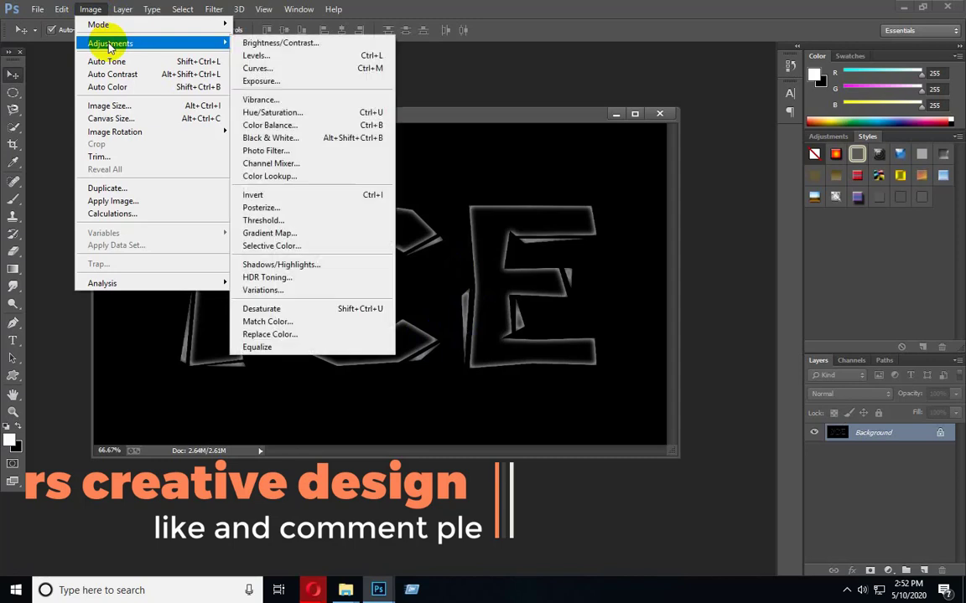
click(276, 66)
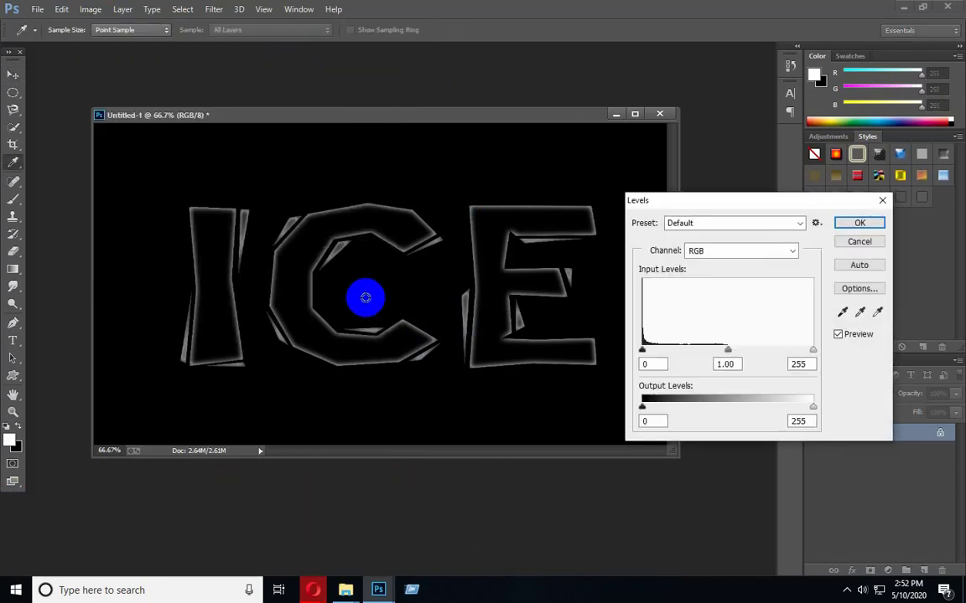
click(856, 267)
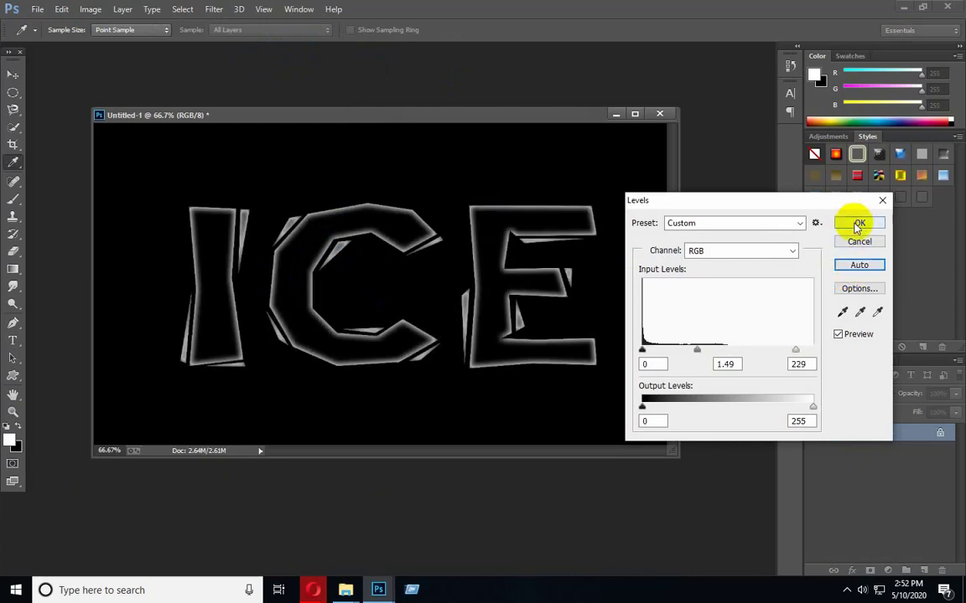
click(855, 223)
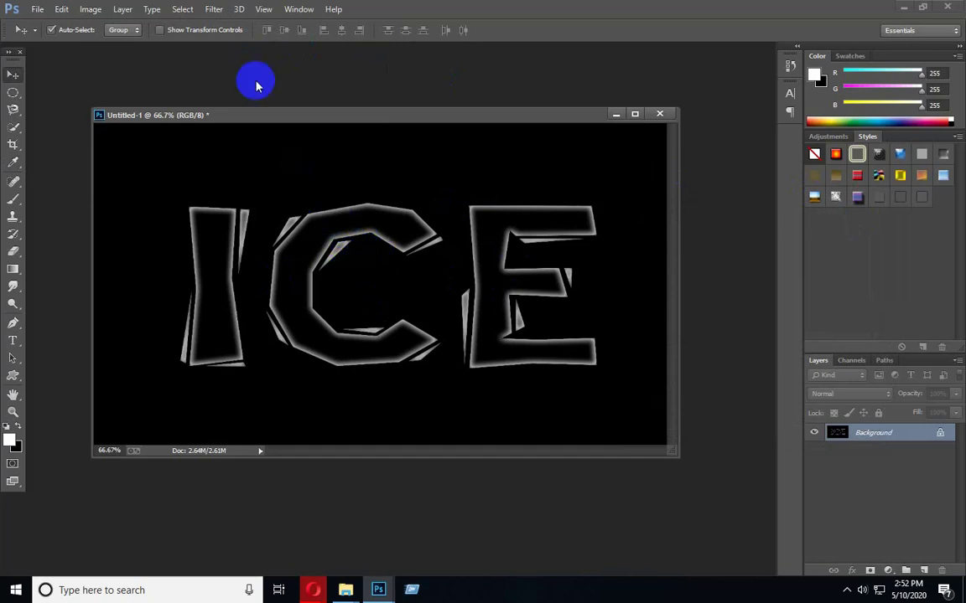
Apply the Wind filter with the Wind method from the right to the ICE image, twice in total
click(215, 11)
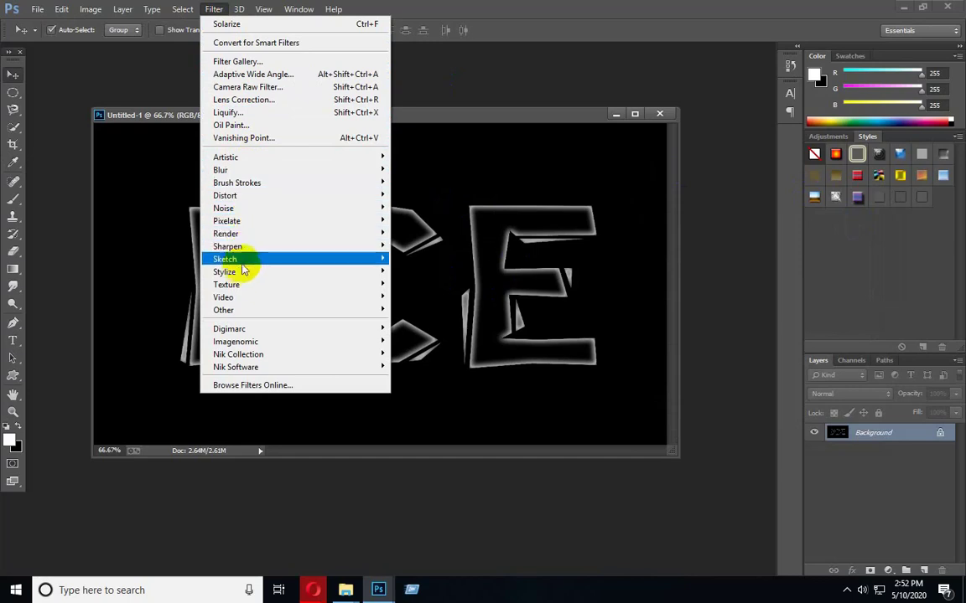
mouse_move(254, 269)
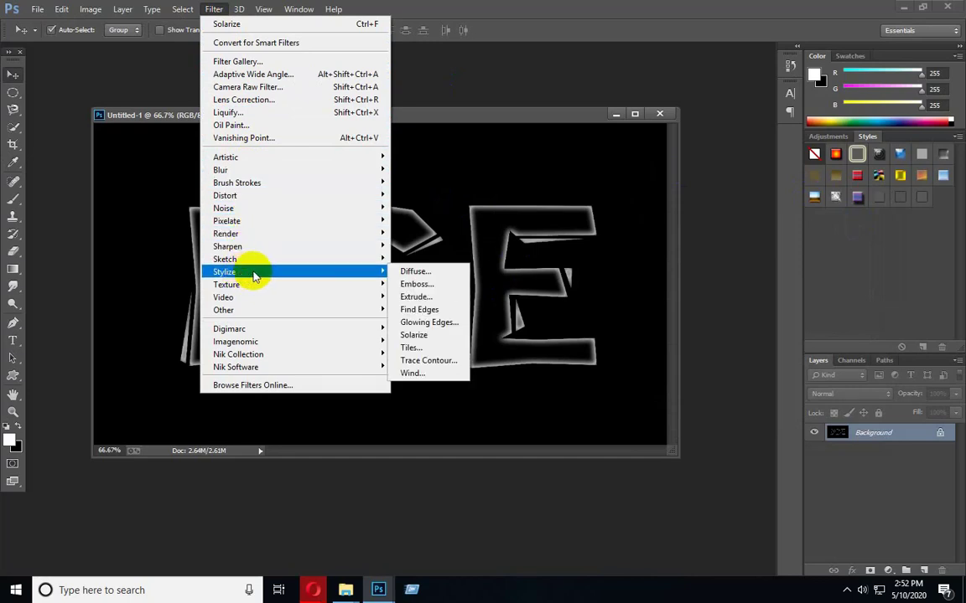
click(424, 374)
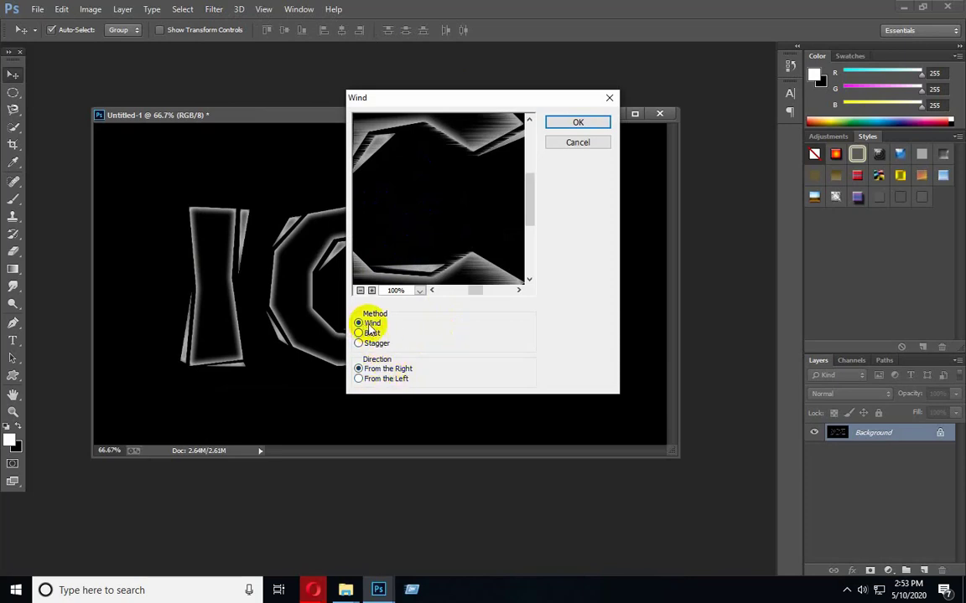
click(578, 123)
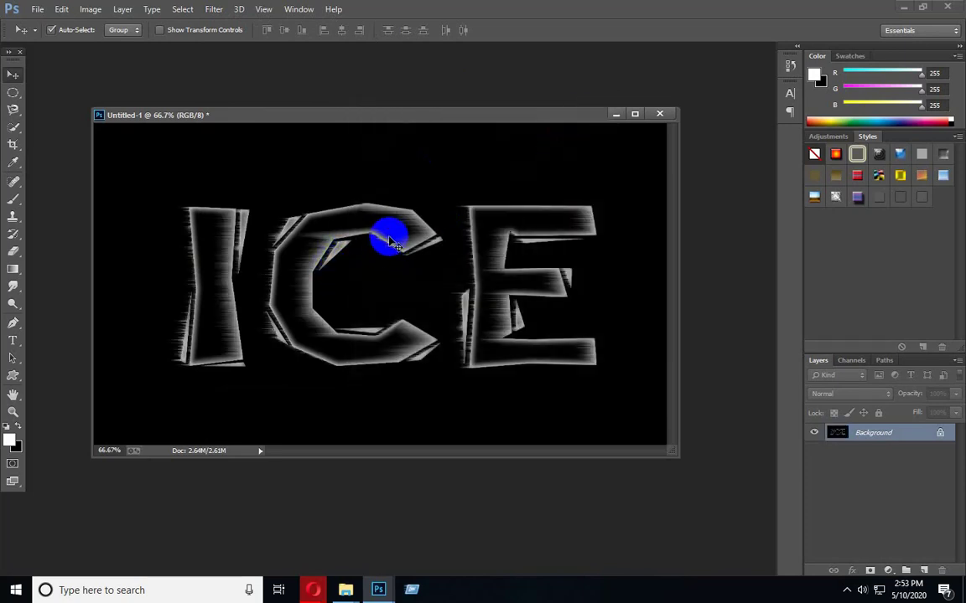
key(ctrl+f)
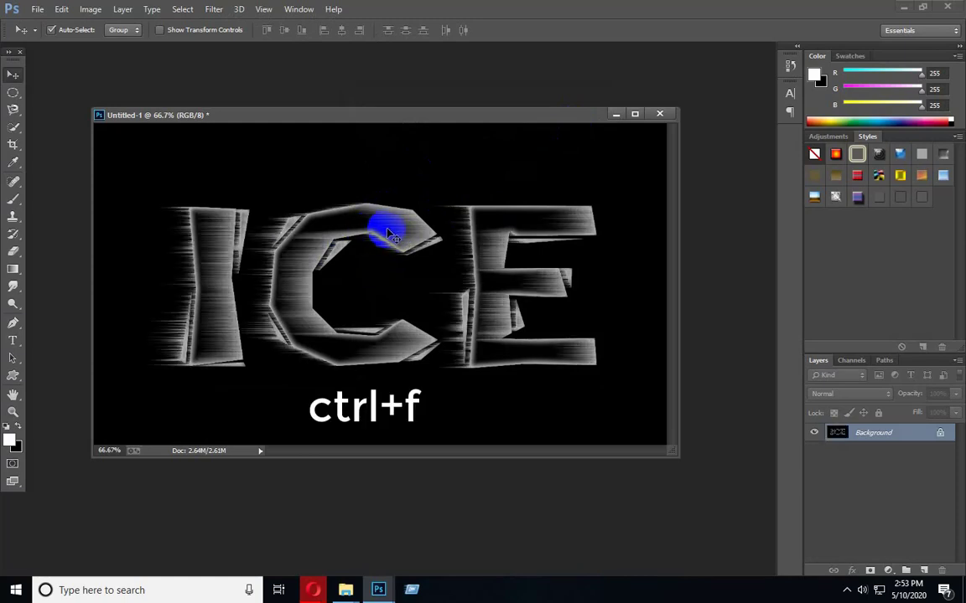
Rotate the canvas 90° clockwise so the letters stand sideways and apply the same Wind filter twice
click(89, 10)
mouse_move(123, 134)
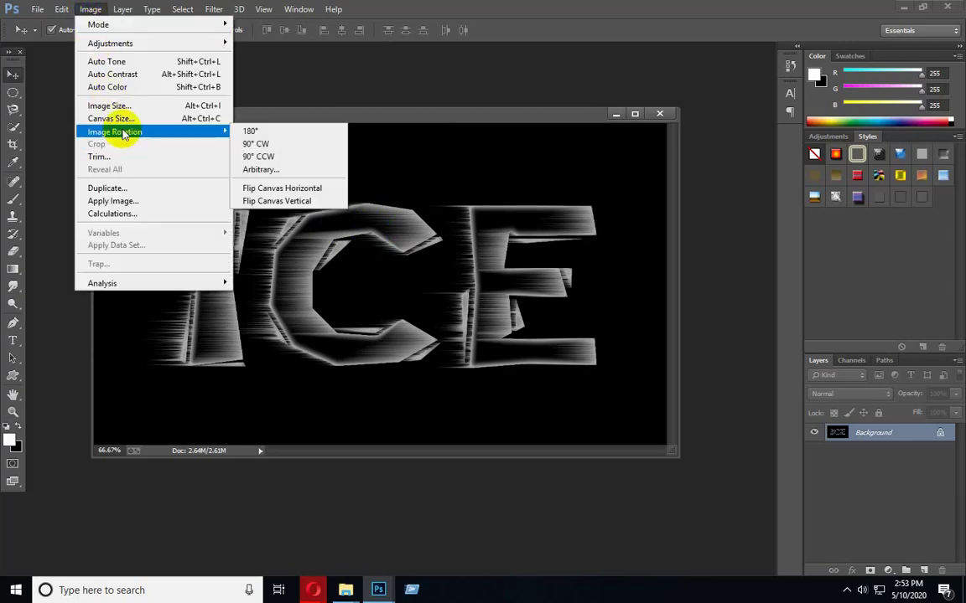
click(273, 150)
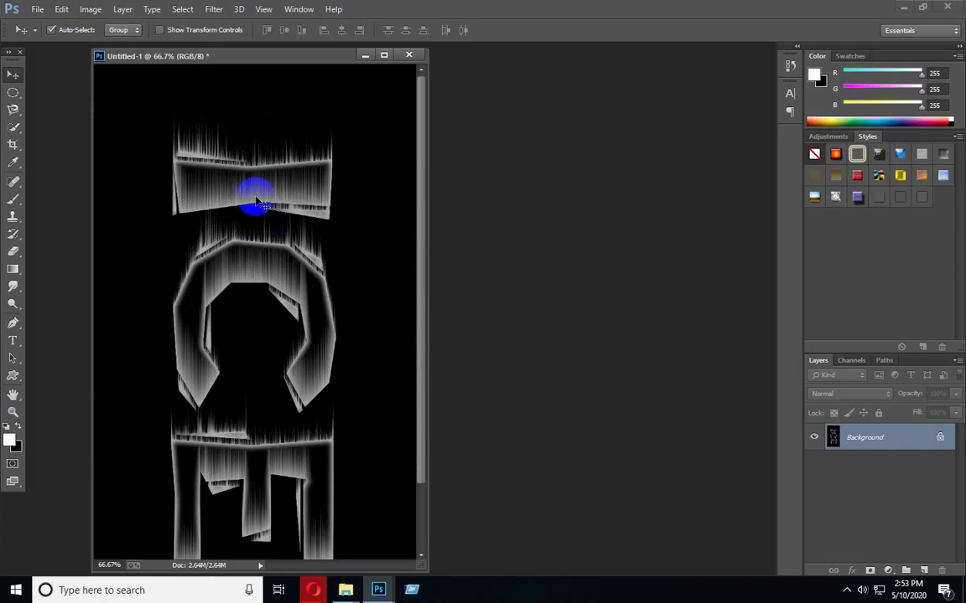
key(ctrl+f)
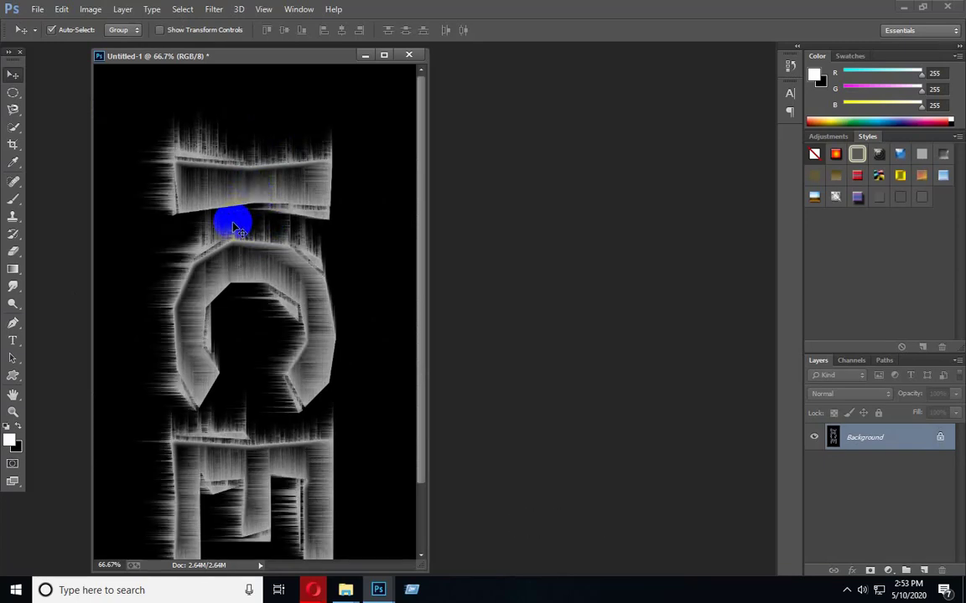
Rotate the canvas a second 90° clockwise, turning the word upside down, and repeat the Wind filter twice
click(90, 11)
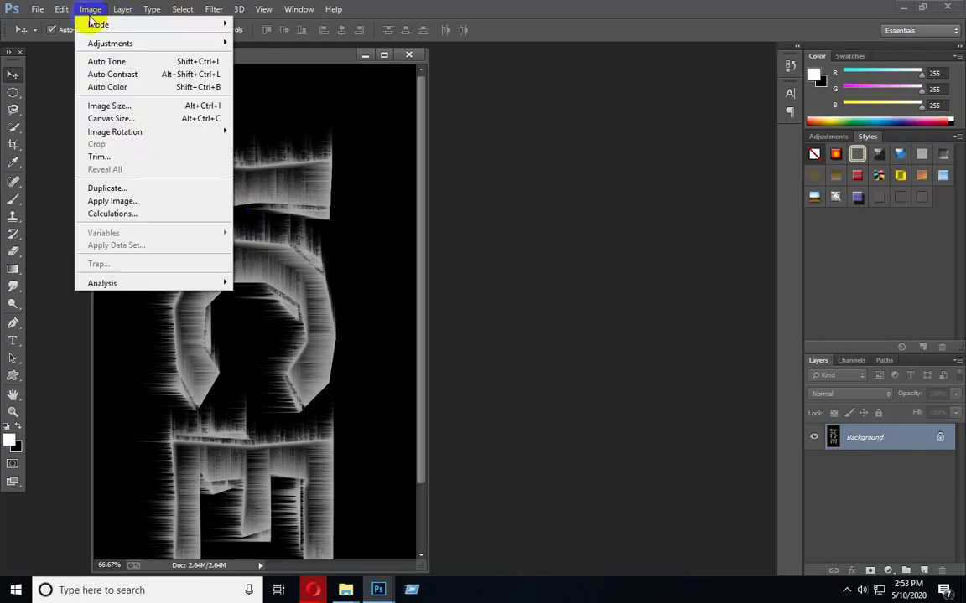
mouse_move(132, 132)
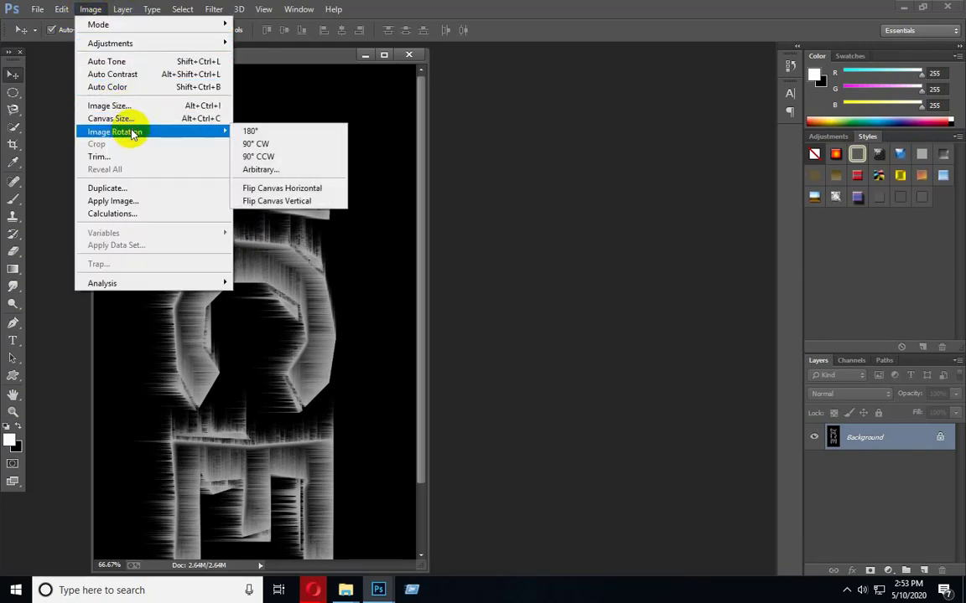
click(258, 143)
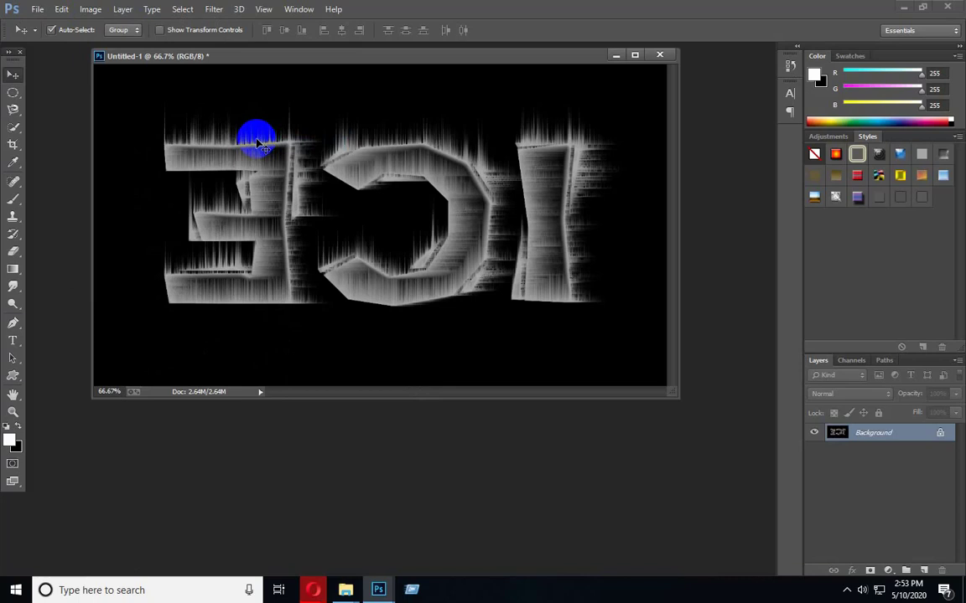
key(ctrl+f)
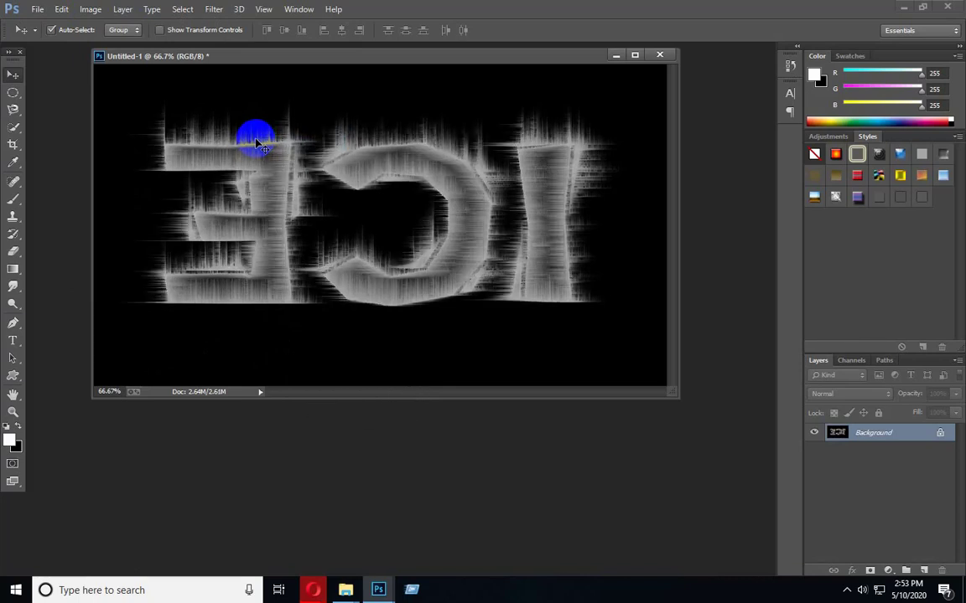
Rotate the canvas a third 90° clockwise and repeat the Wind filter twice on the remaining side of the letters
click(88, 12)
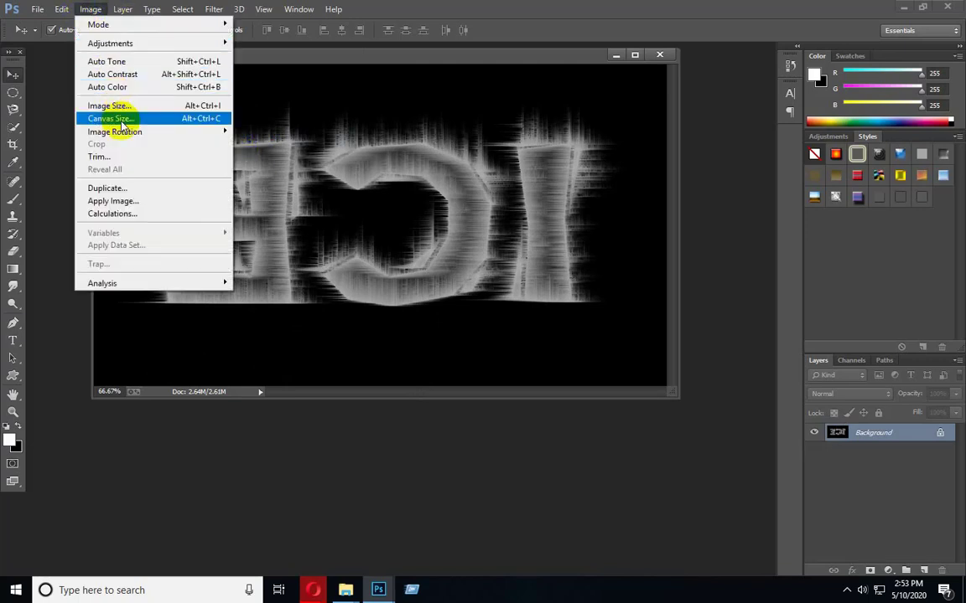
mouse_move(194, 140)
click(239, 145)
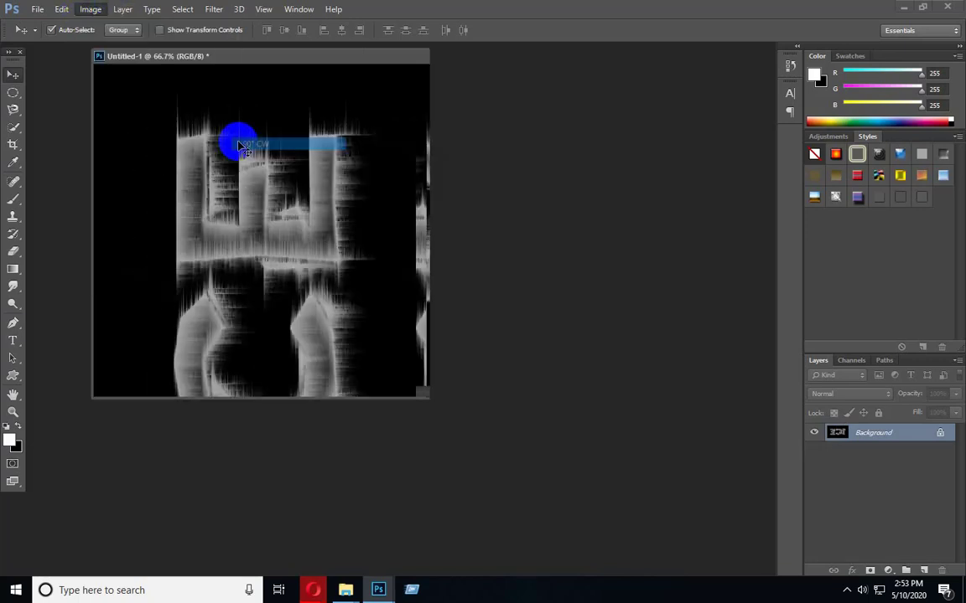
key(ctrl+f)
key(ctrl+f)
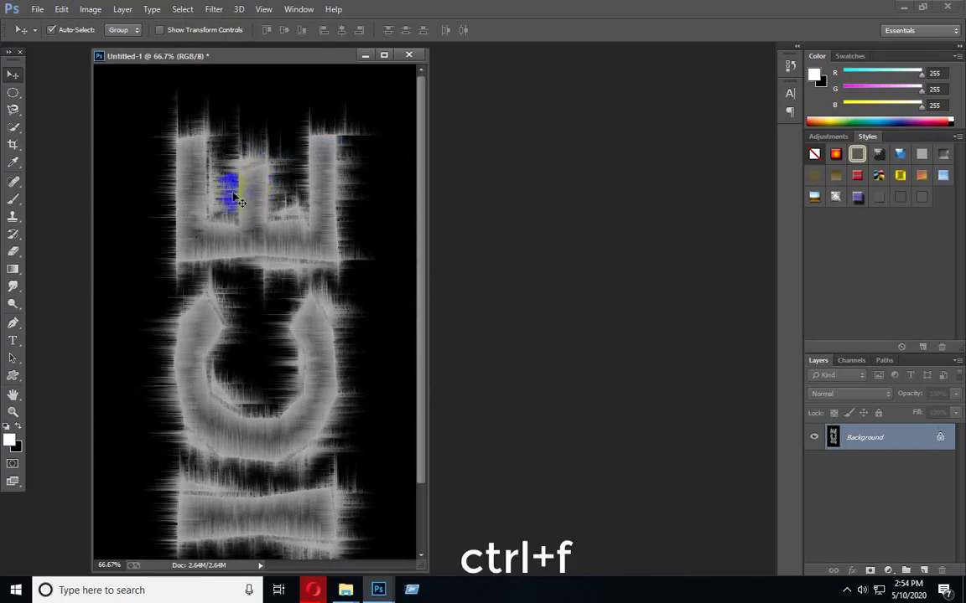
Rotate the canvas 90° clockwise back to upright and move the document window lower in the workspace
click(91, 12)
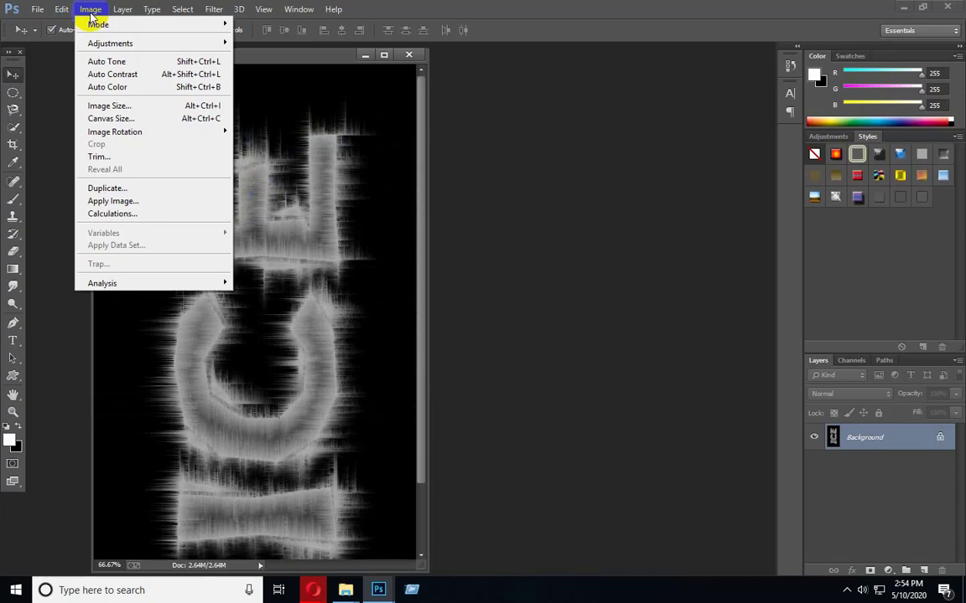
mouse_move(123, 133)
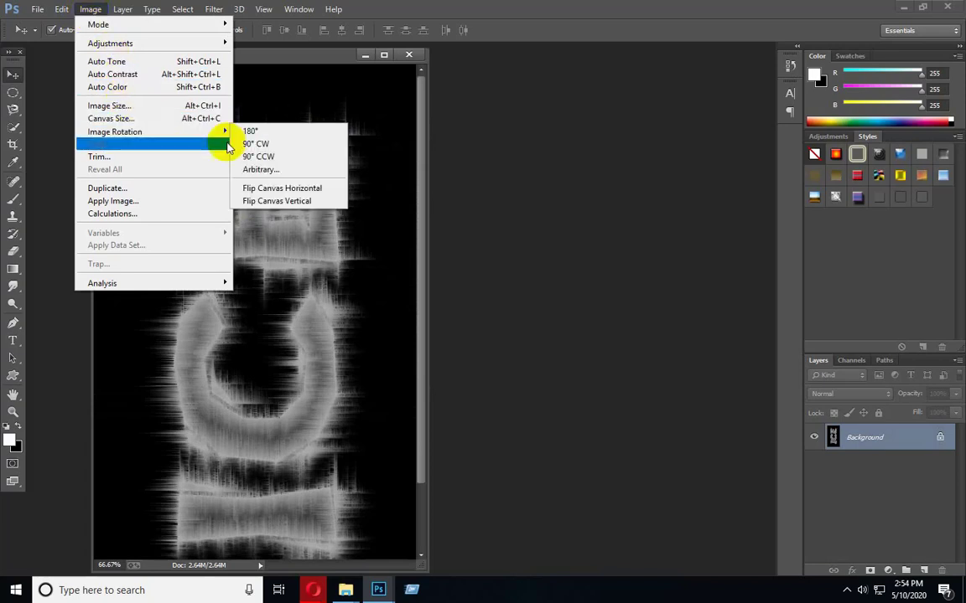
click(250, 145)
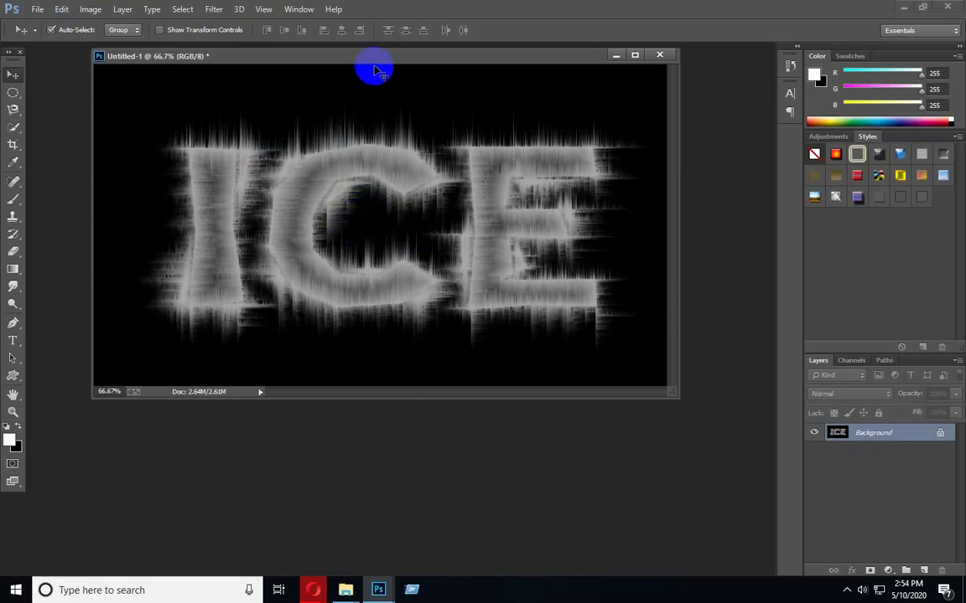
drag(383, 57, 390, 127)
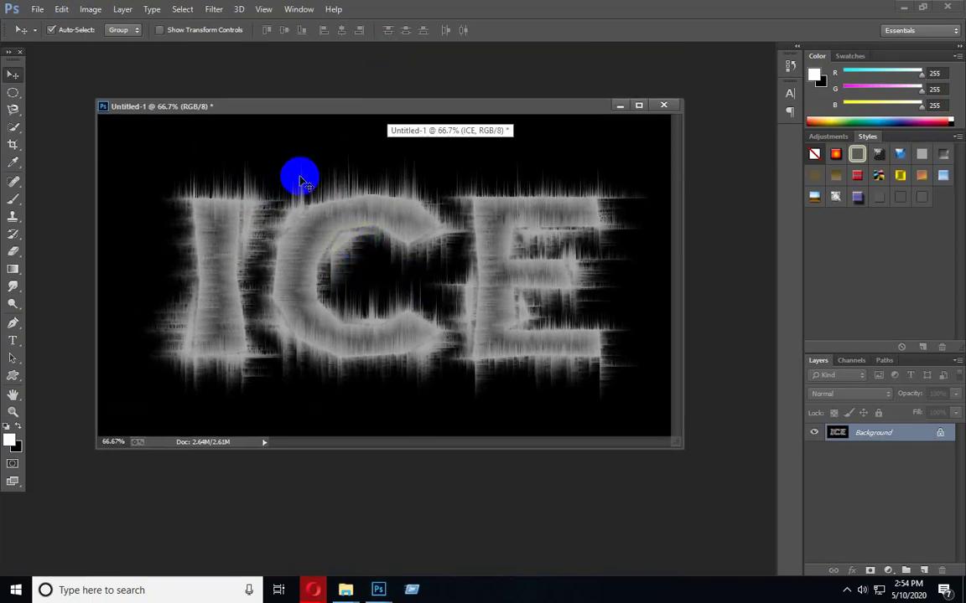
Apply the Glowing Edges filter to the ICE image with edge width 1, edge brightness 12 and smoothness 5
click(212, 10)
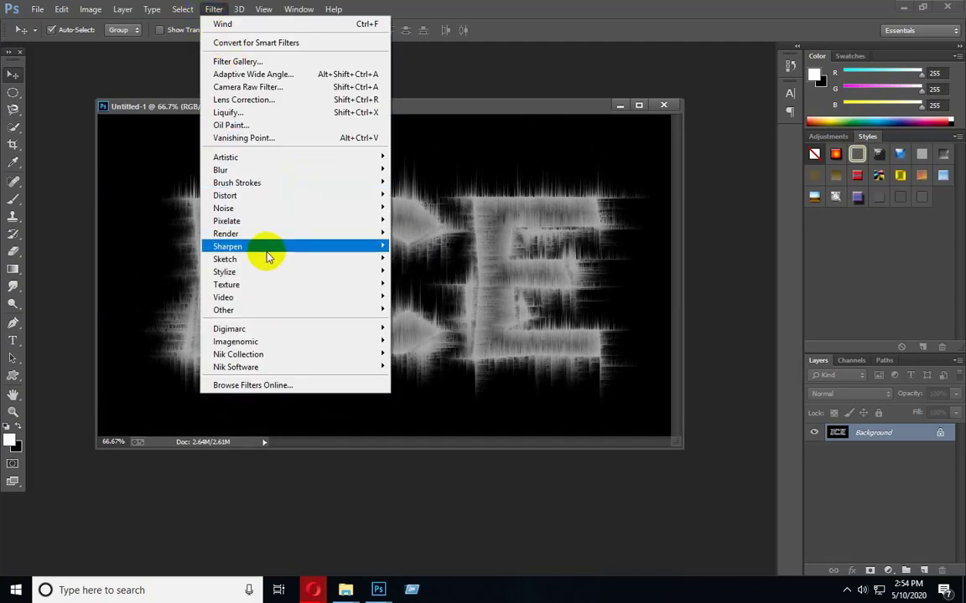
mouse_move(258, 274)
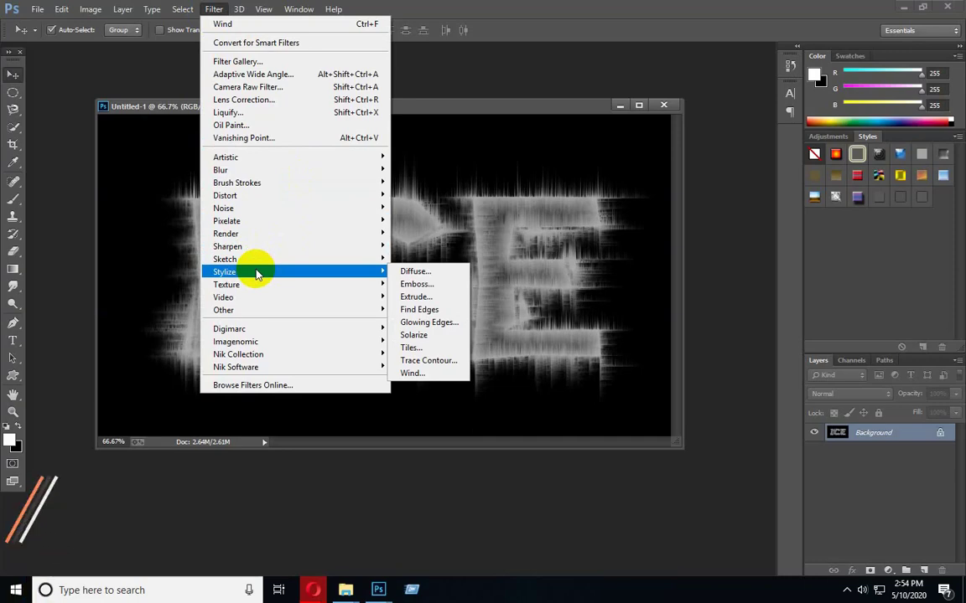
click(427, 325)
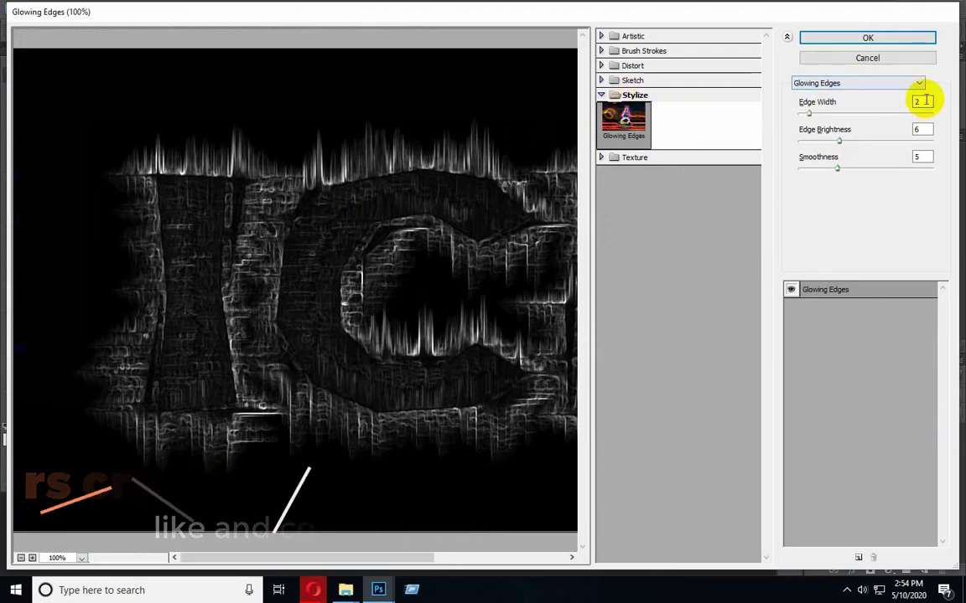
click(866, 107)
text(1)
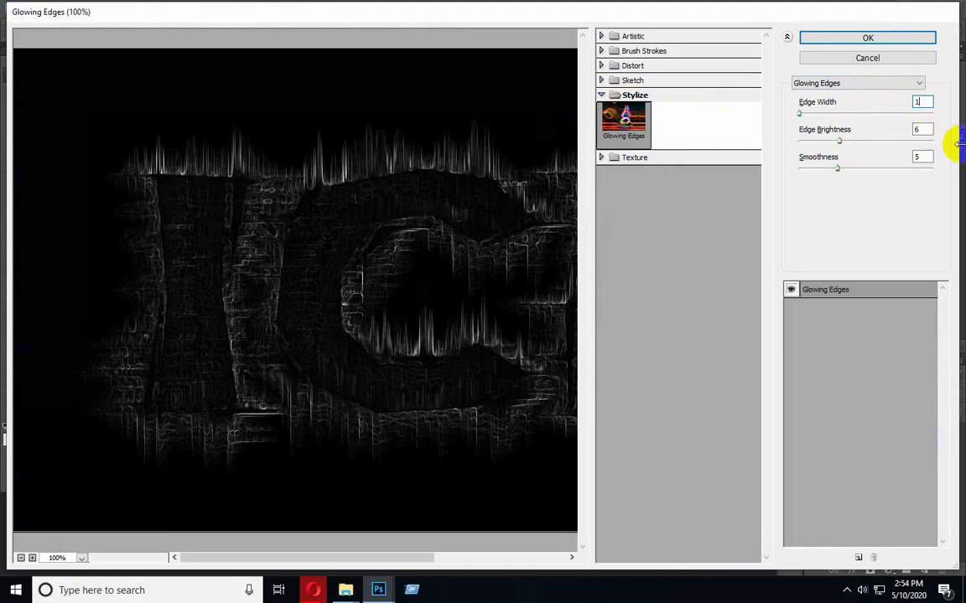
key(Tab)
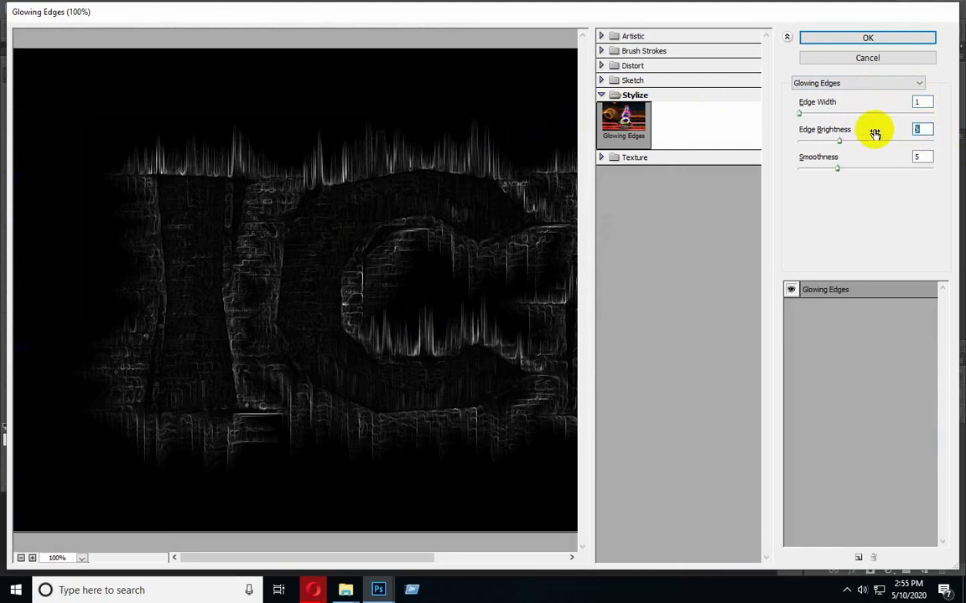
text(12)
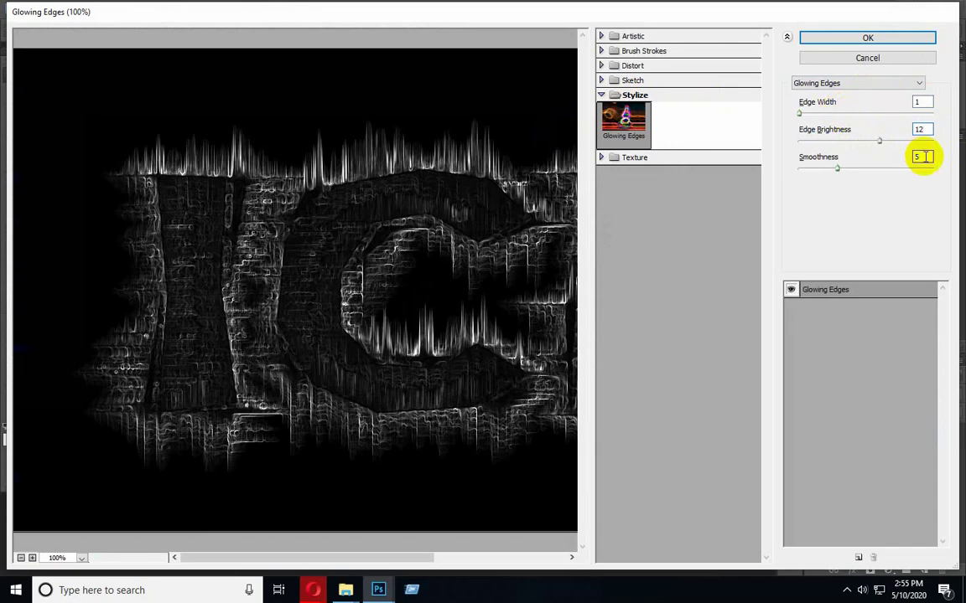
click(925, 156)
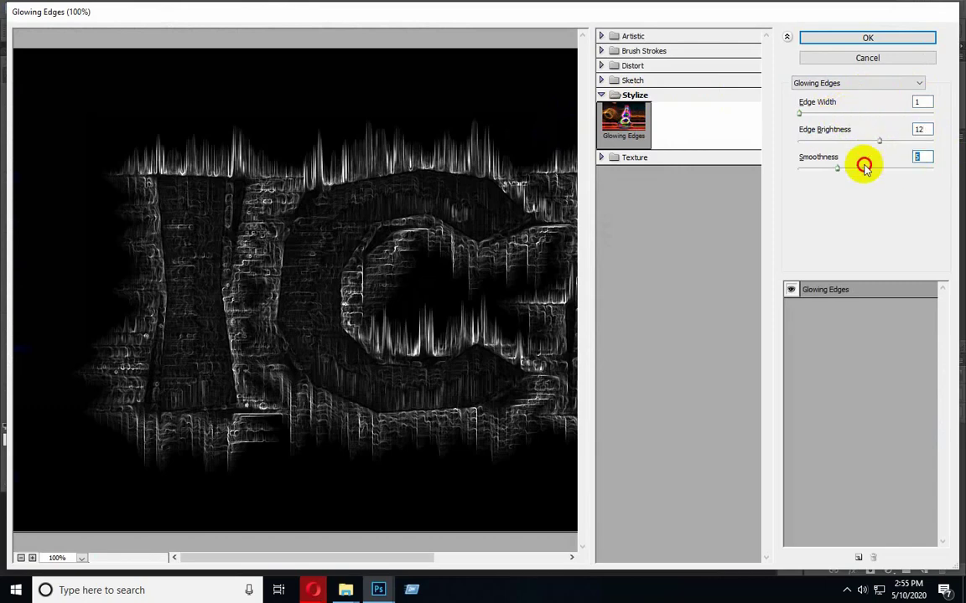
click(884, 40)
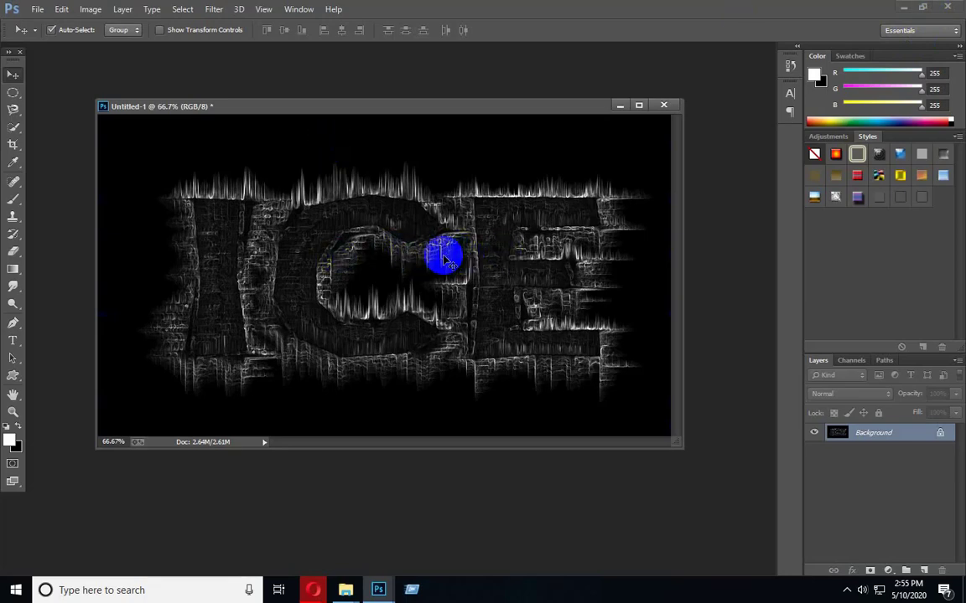
Tint the ICE image icy blue with a midtone Color Balance of -64 cyan–red, 0 magenta–green and 61 yellow–blue
click(93, 12)
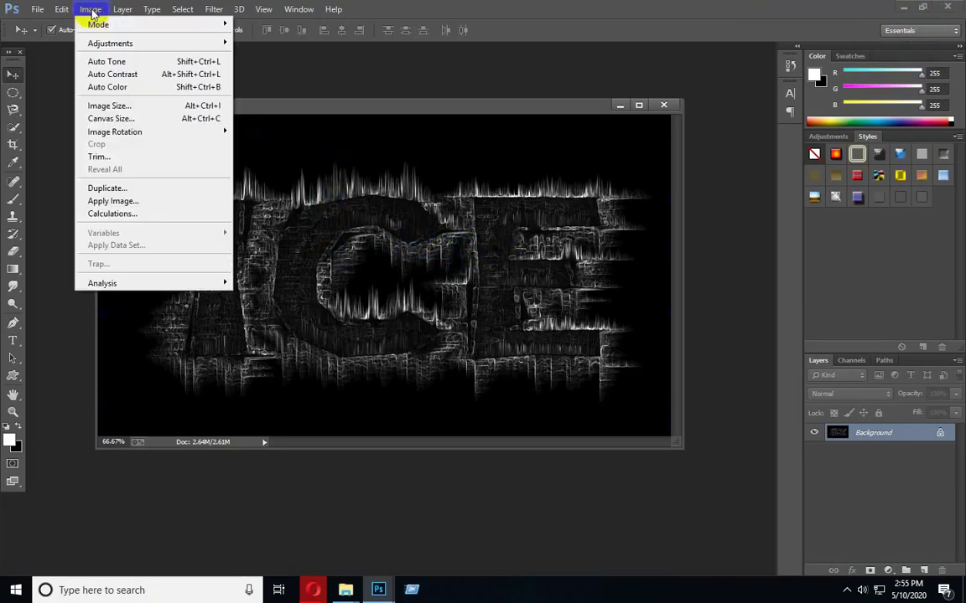
mouse_move(114, 44)
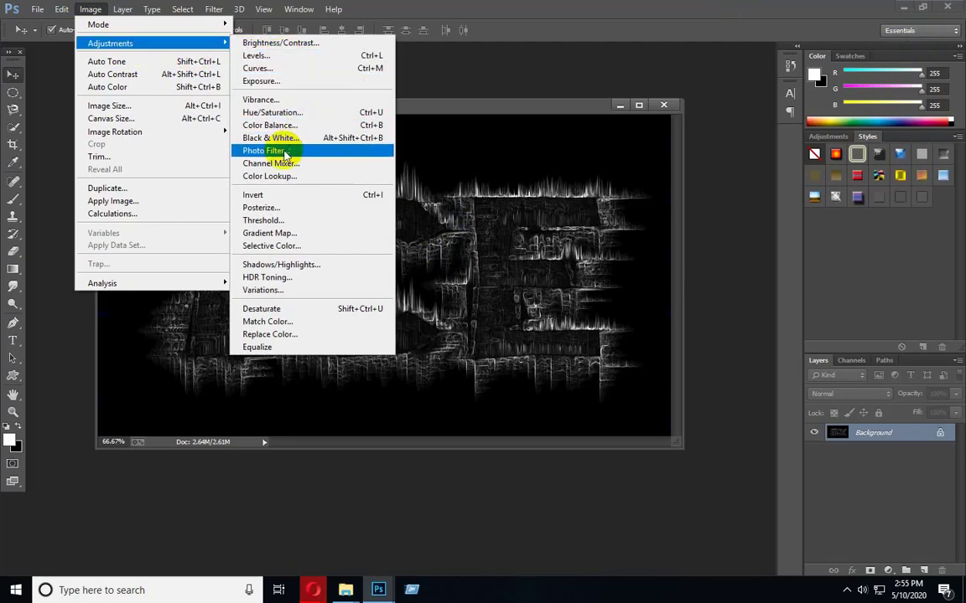
click(296, 126)
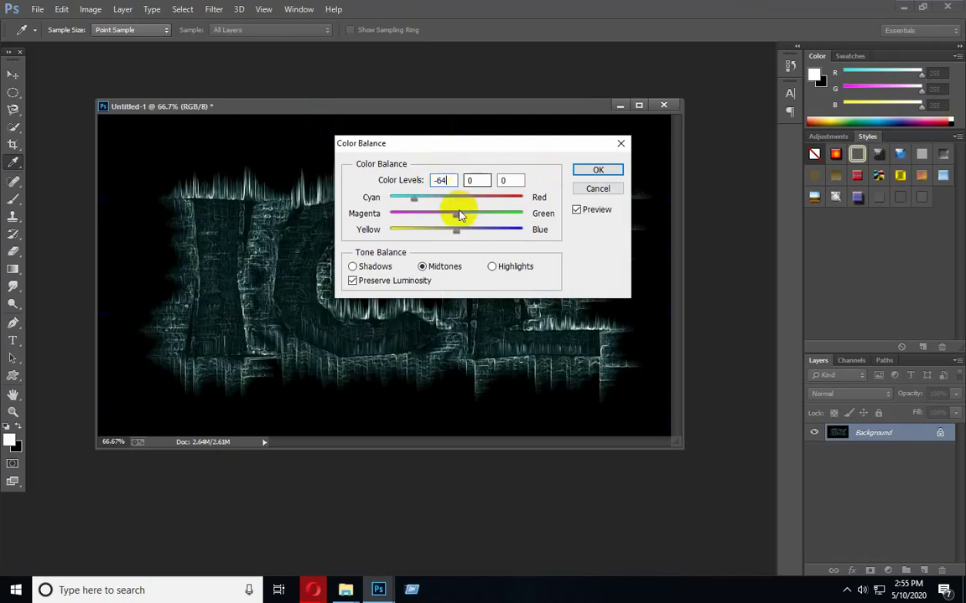
drag(483, 180, 435, 182)
click(503, 180)
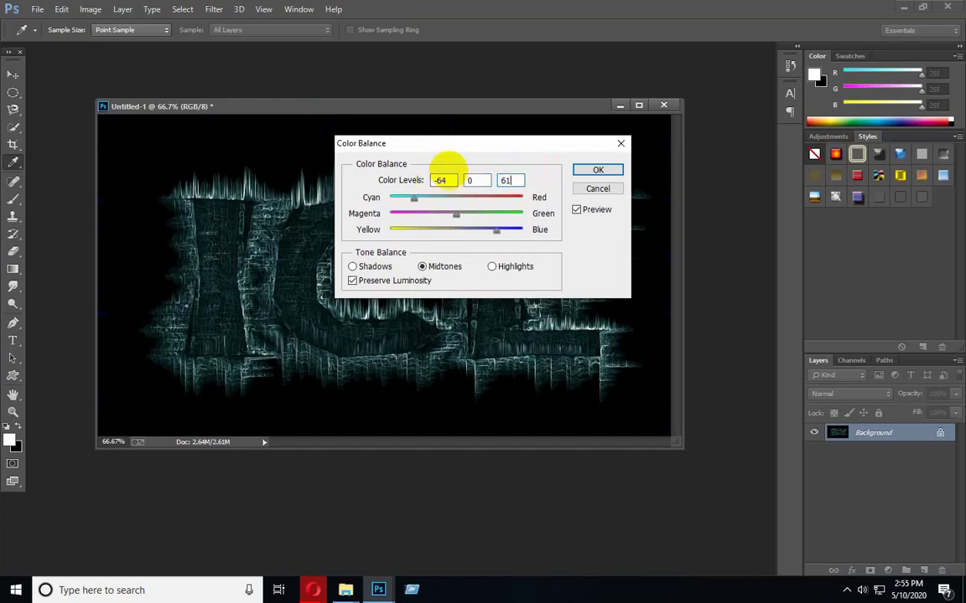
click(595, 170)
key(v)
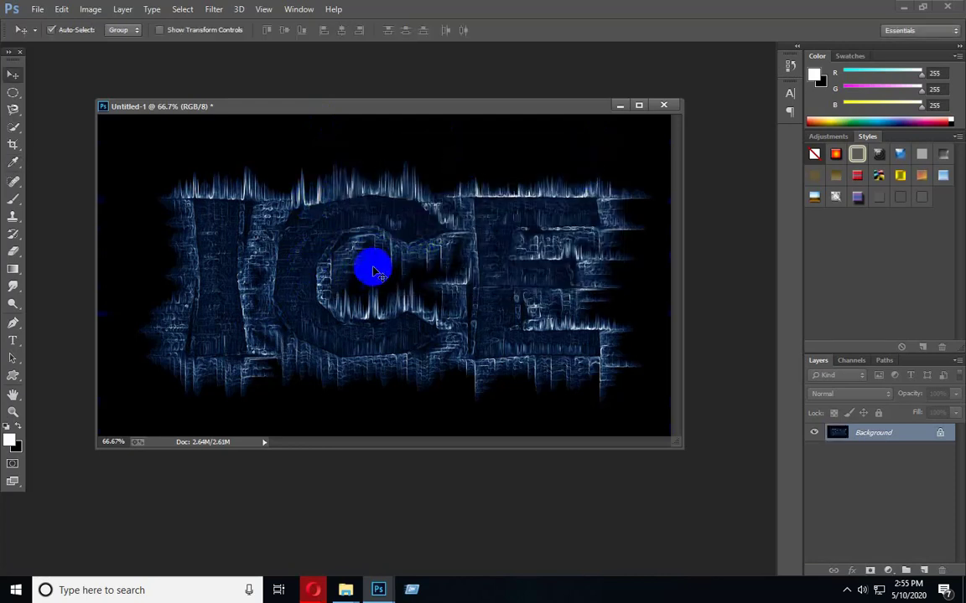
Show the document's history list and enlarge it to reveal the states back to the Levels adjustment
click(299, 10)
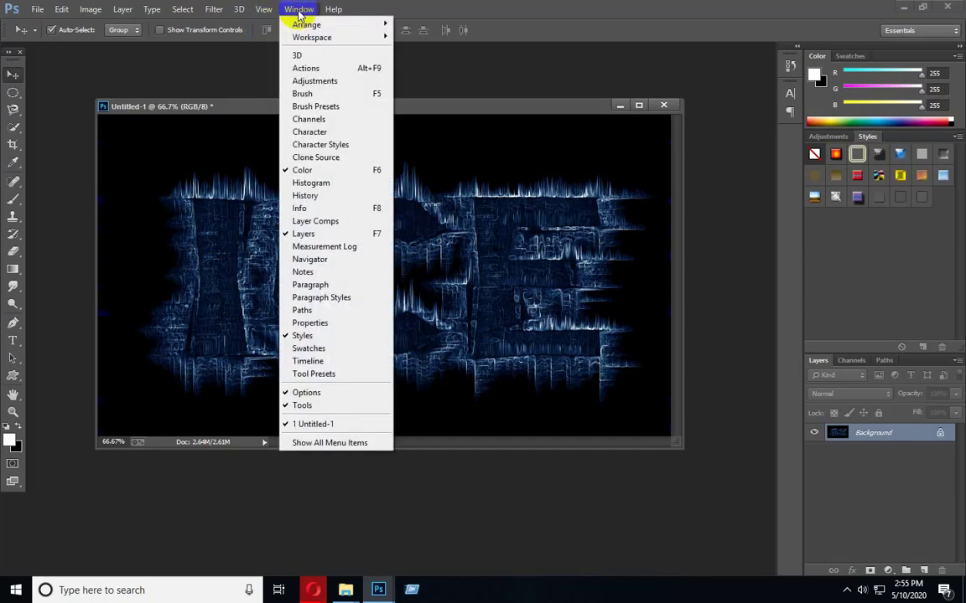
click(306, 196)
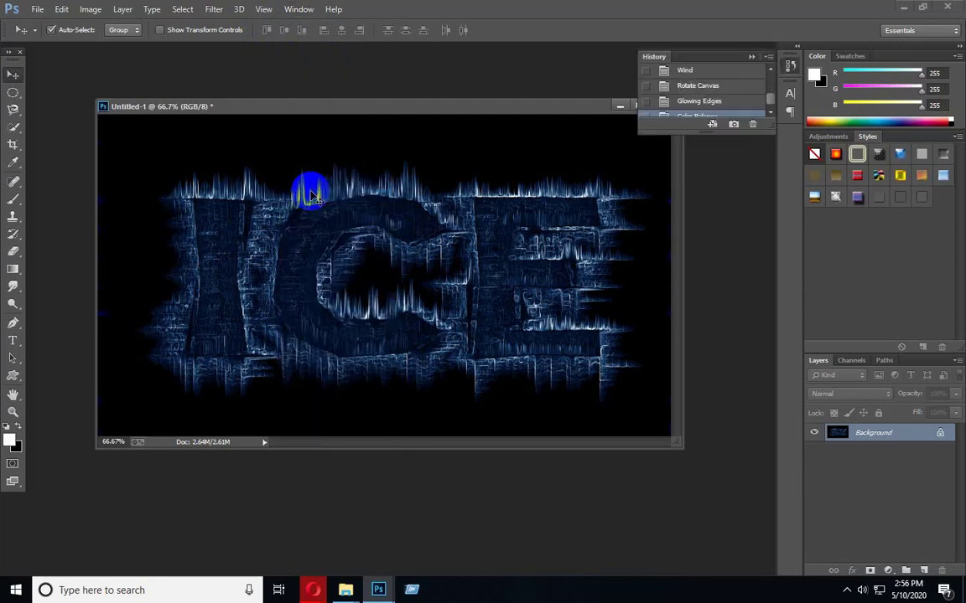
drag(751, 134, 731, 347)
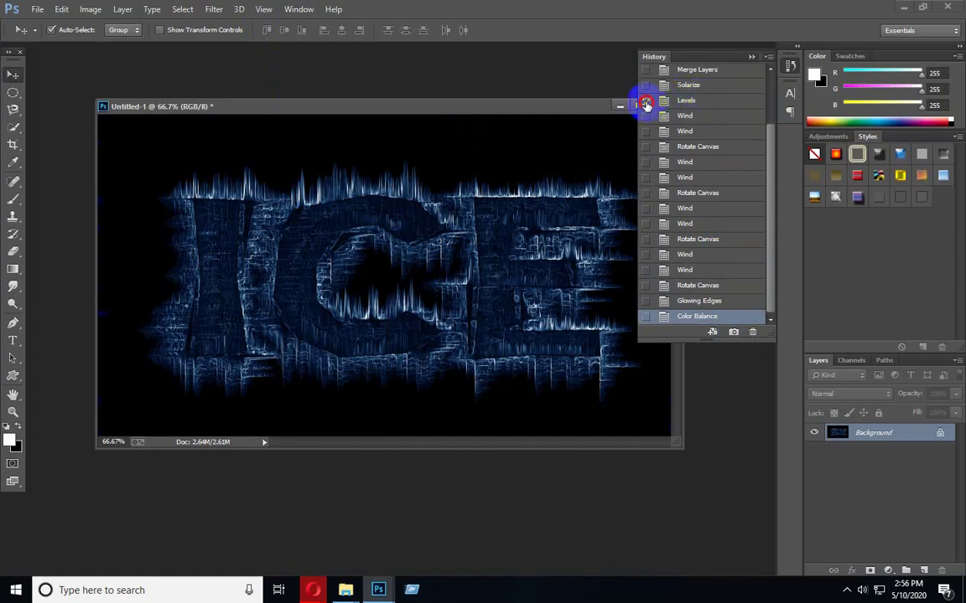
Return the image to its Levels history state and apply the Wind filter from the right with the Wind method
click(685, 100)
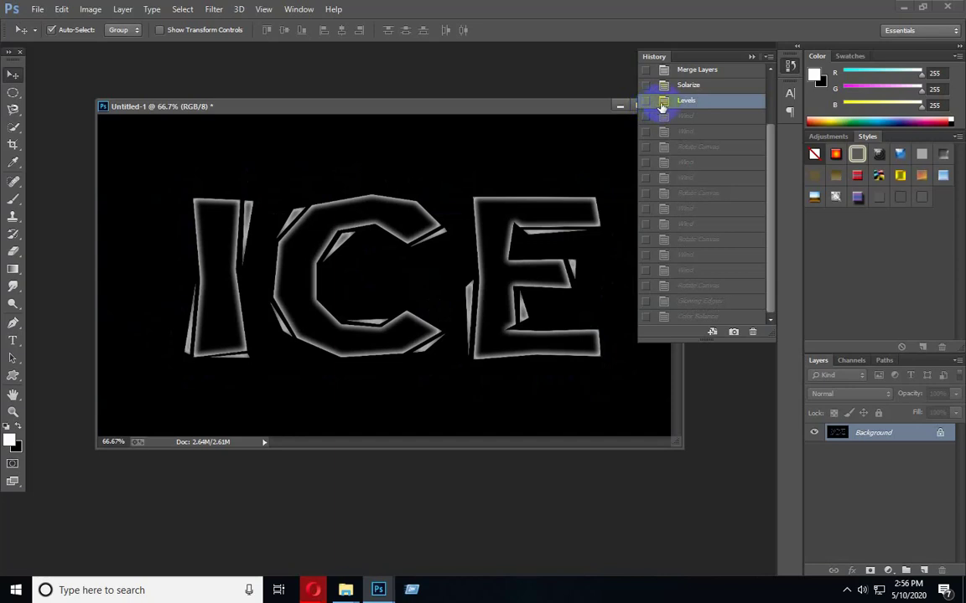
click(752, 57)
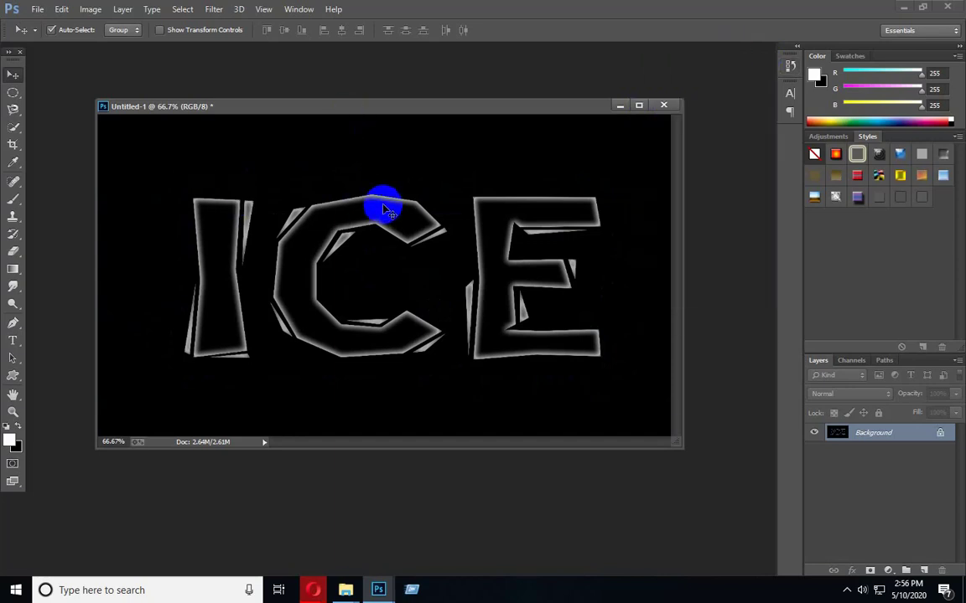
click(214, 9)
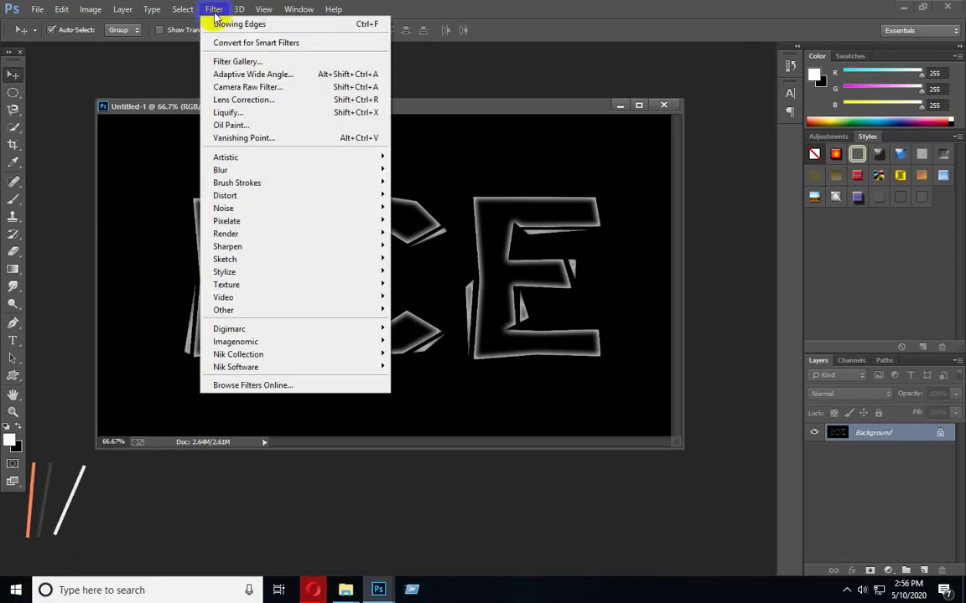
mouse_move(283, 274)
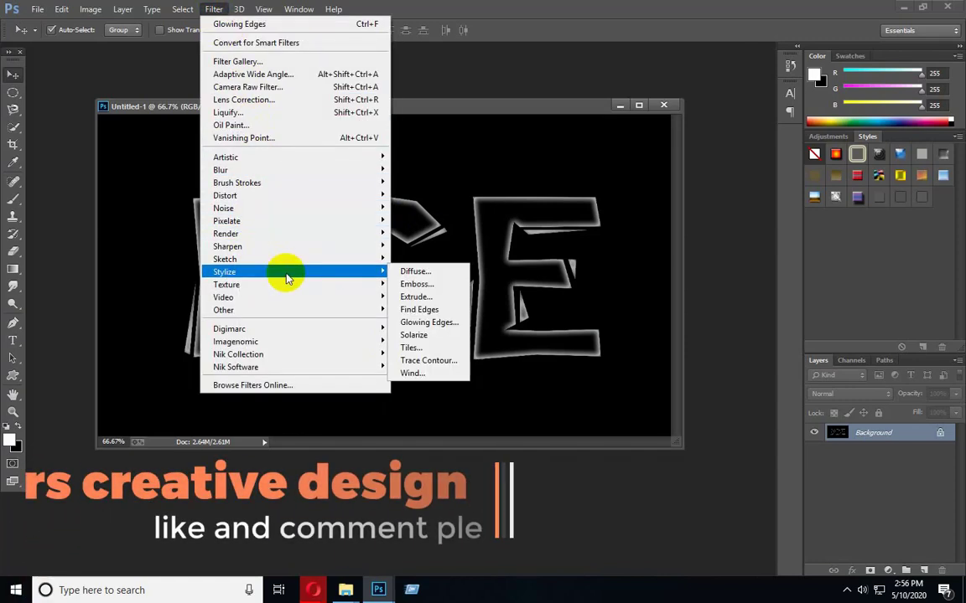
click(414, 373)
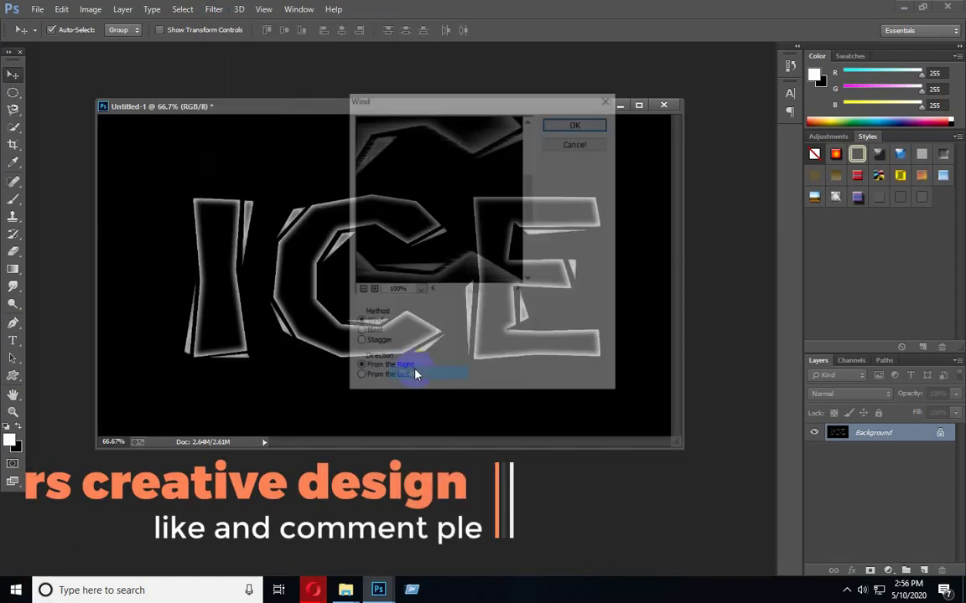
click(578, 123)
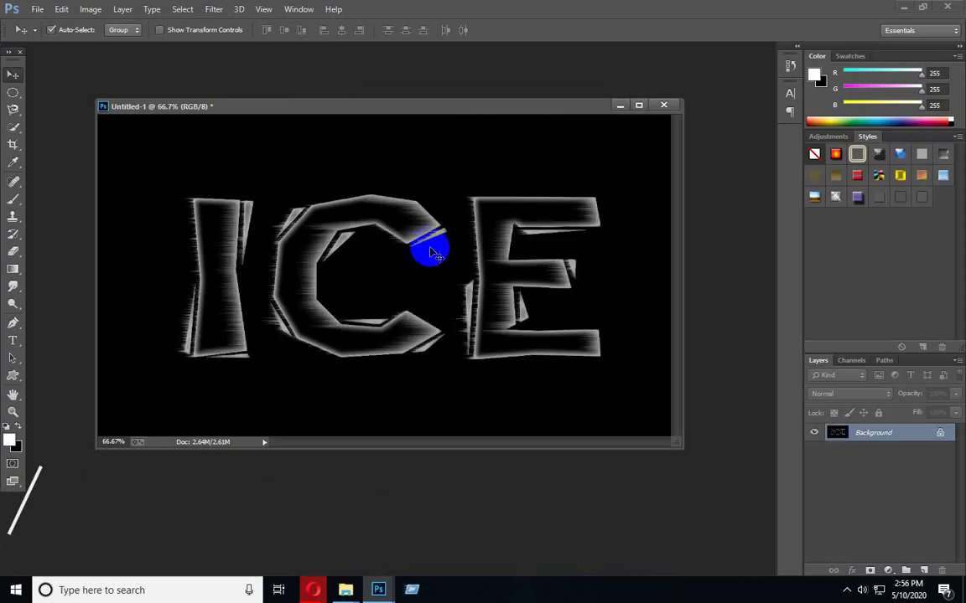
Rotate the canvas 90° clockwise twice, repeating the Wind filter after each rotation
click(85, 10)
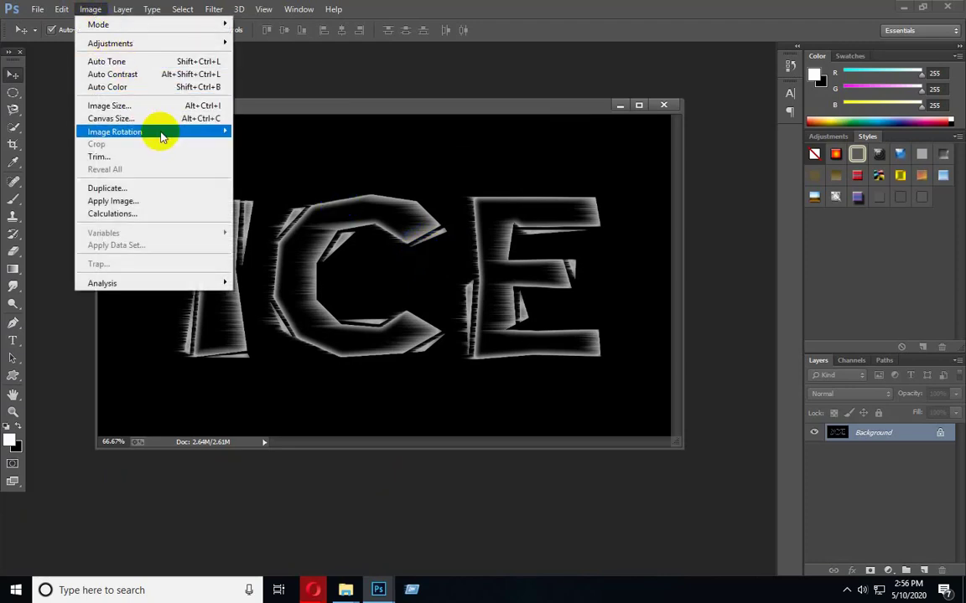
mouse_move(162, 136)
click(285, 145)
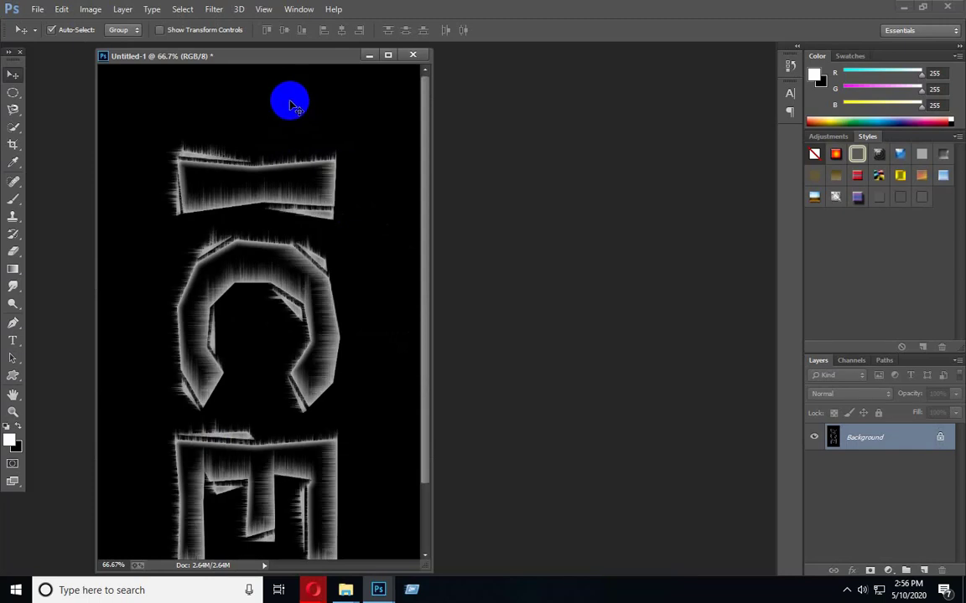
click(92, 11)
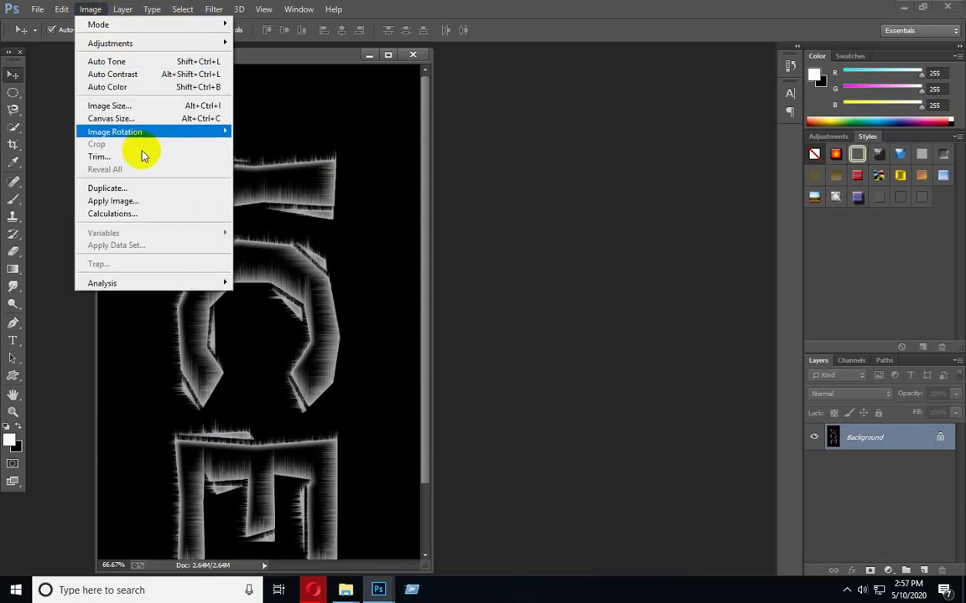
mouse_move(143, 134)
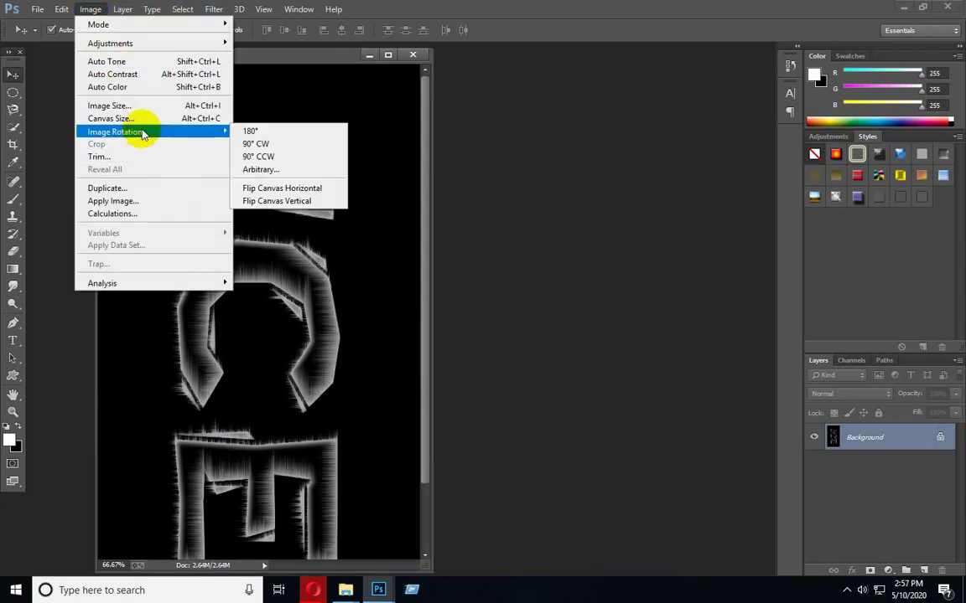
click(279, 144)
key(ctrl+f)
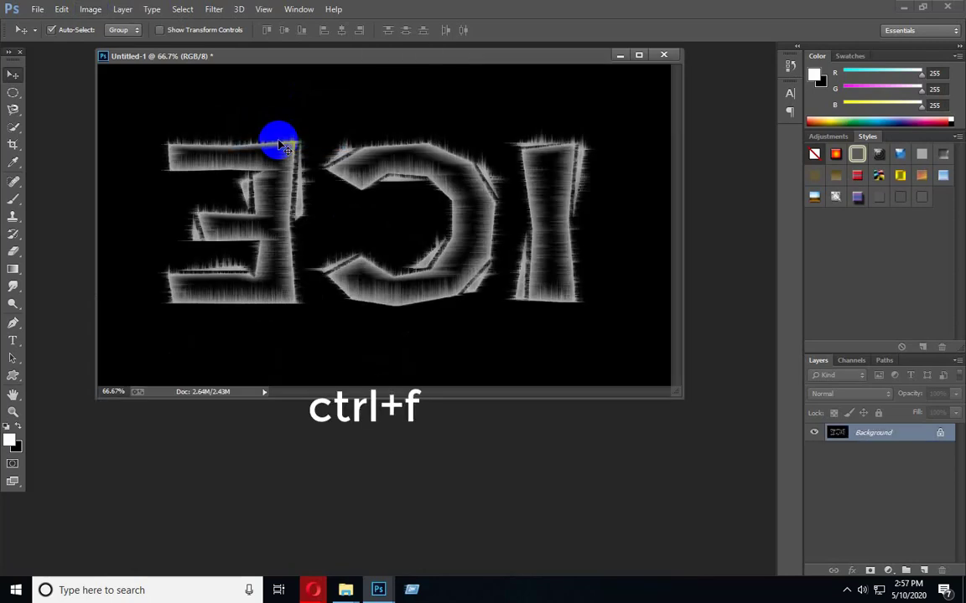
Rotate the upside-down canvas 90° clockwise and repeat the Wind filter on the last side of the letters
click(93, 11)
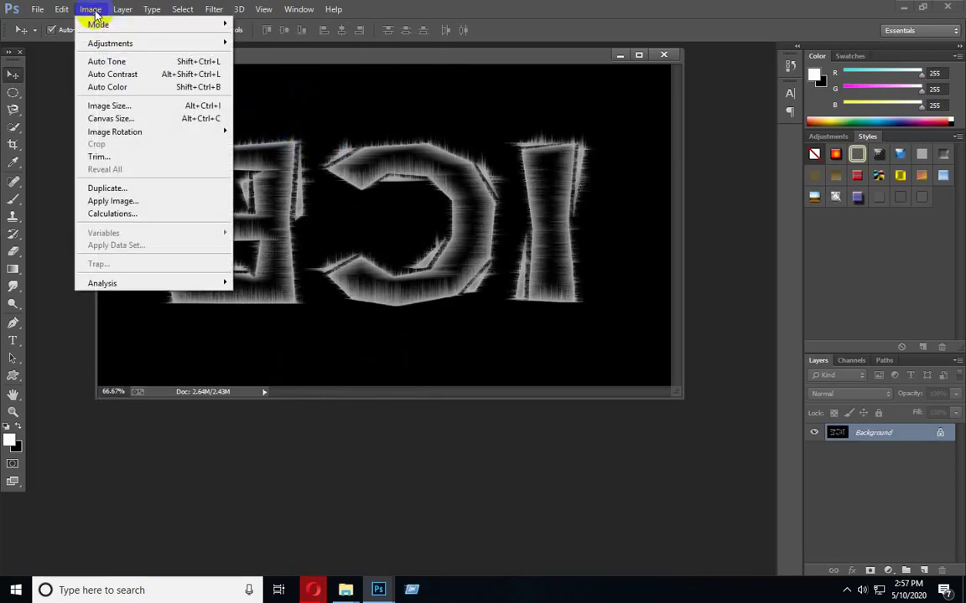
mouse_move(132, 135)
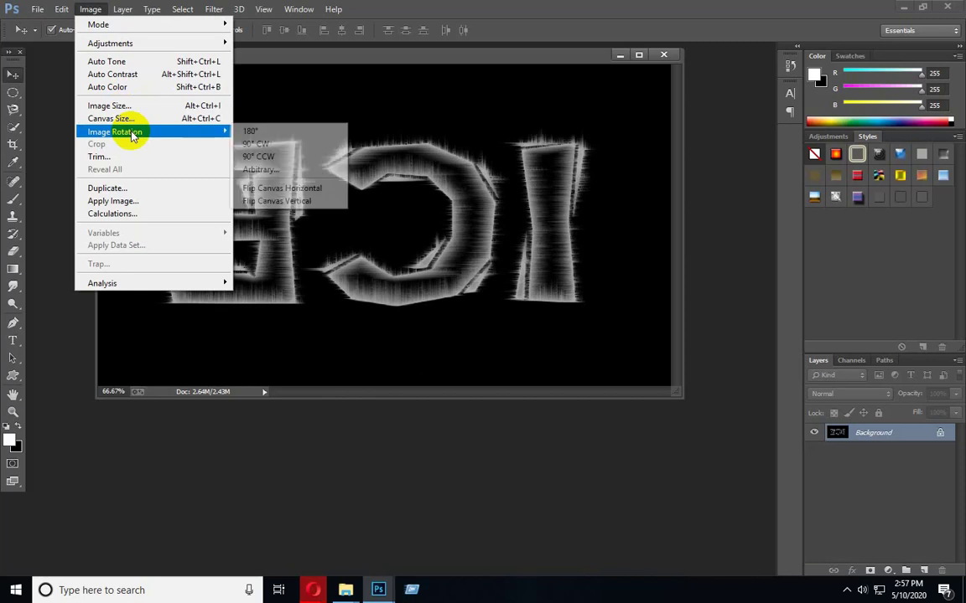
click(267, 145)
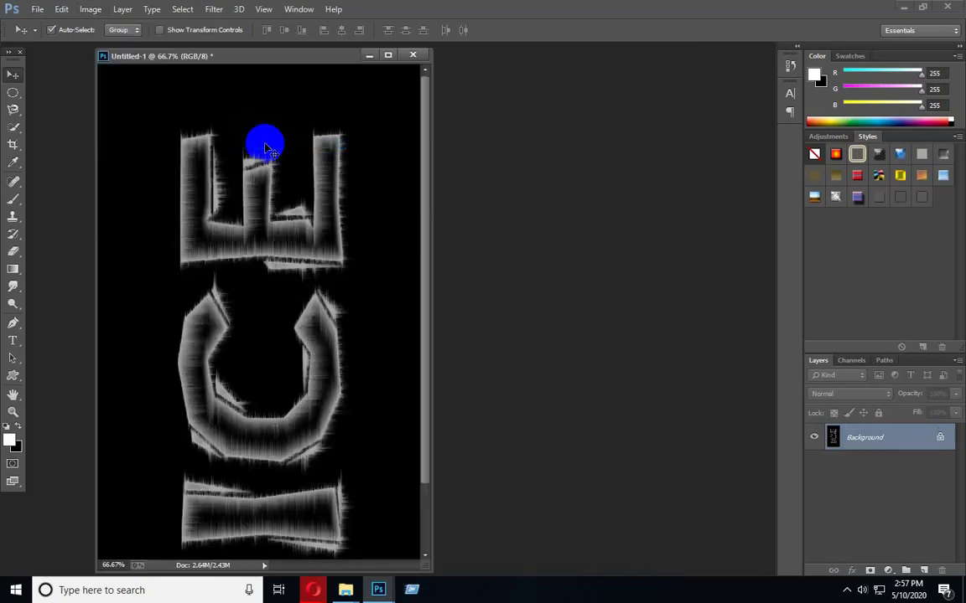
key(ctrl+f)
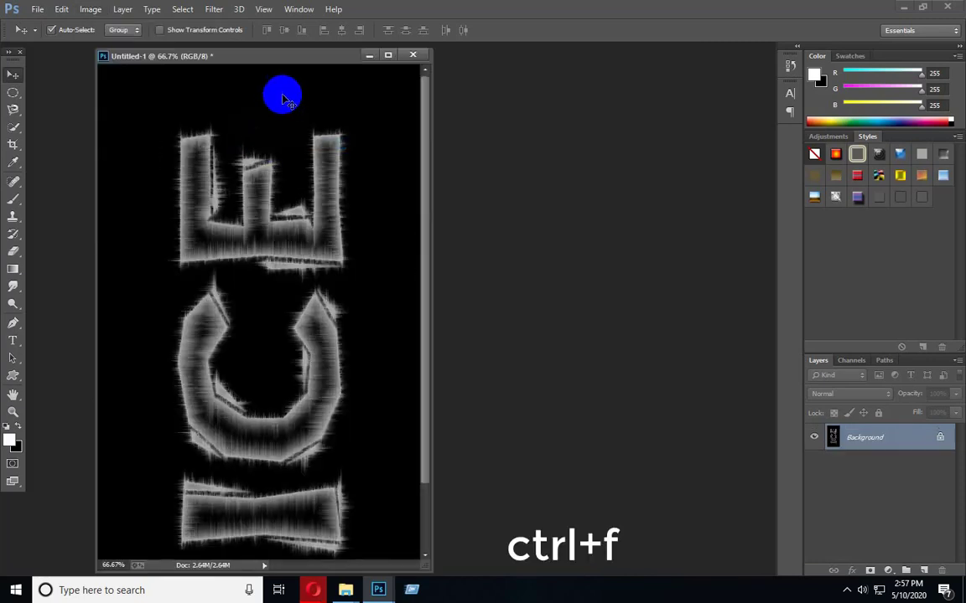
Rotate the canvas 90° clockwise back to upright and move the document window slightly lower in the workspace
click(94, 10)
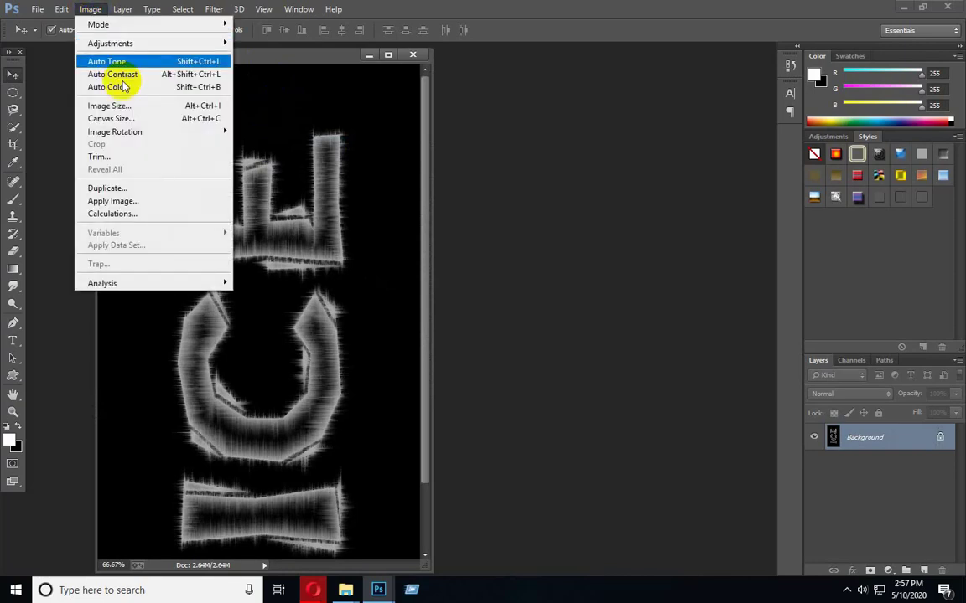
mouse_move(142, 136)
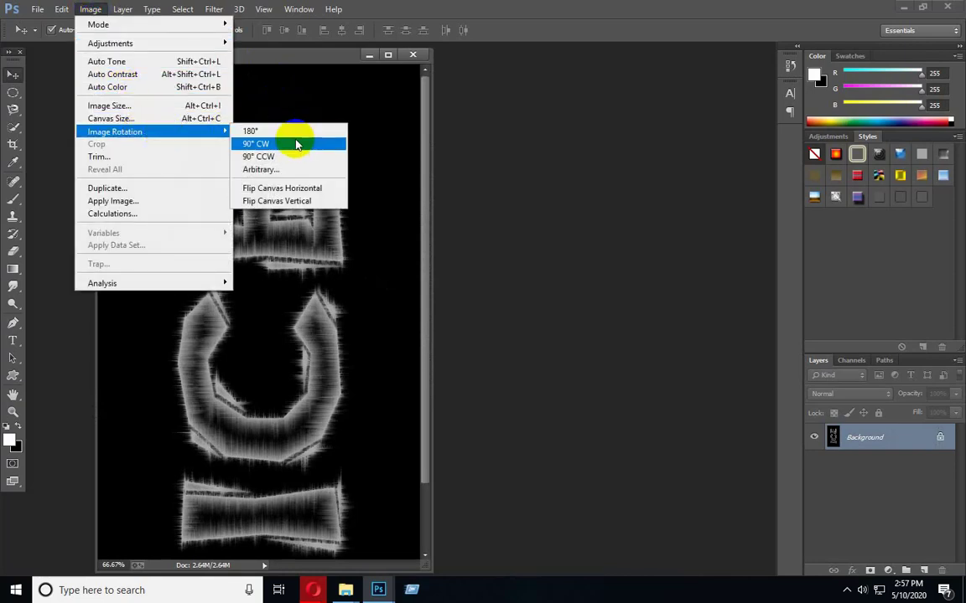
click(296, 144)
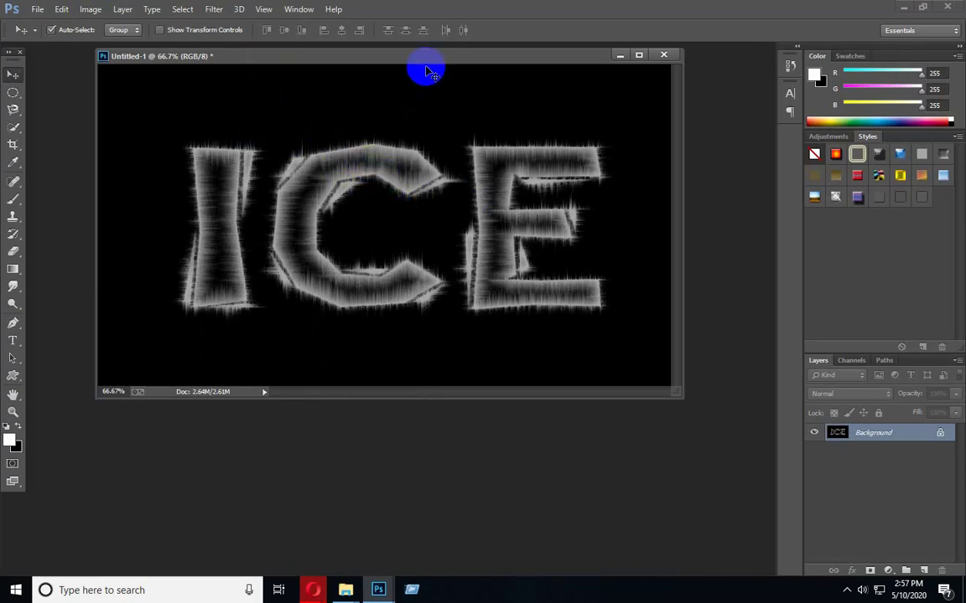
drag(434, 57, 429, 78)
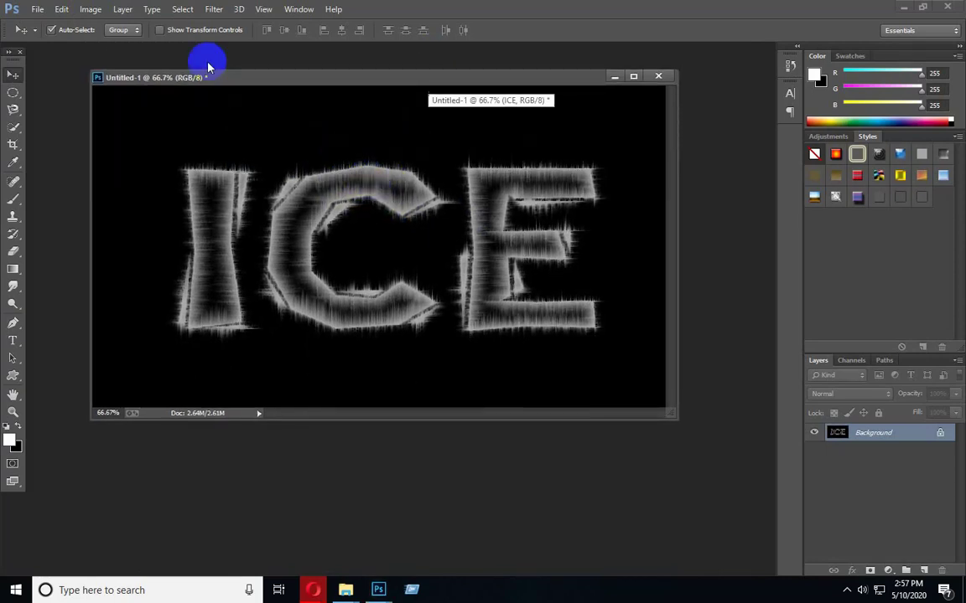
Apply the Glowing Edges filter to the ICE image with edge width 1, edge brightness 10 and smoothness 5
click(211, 12)
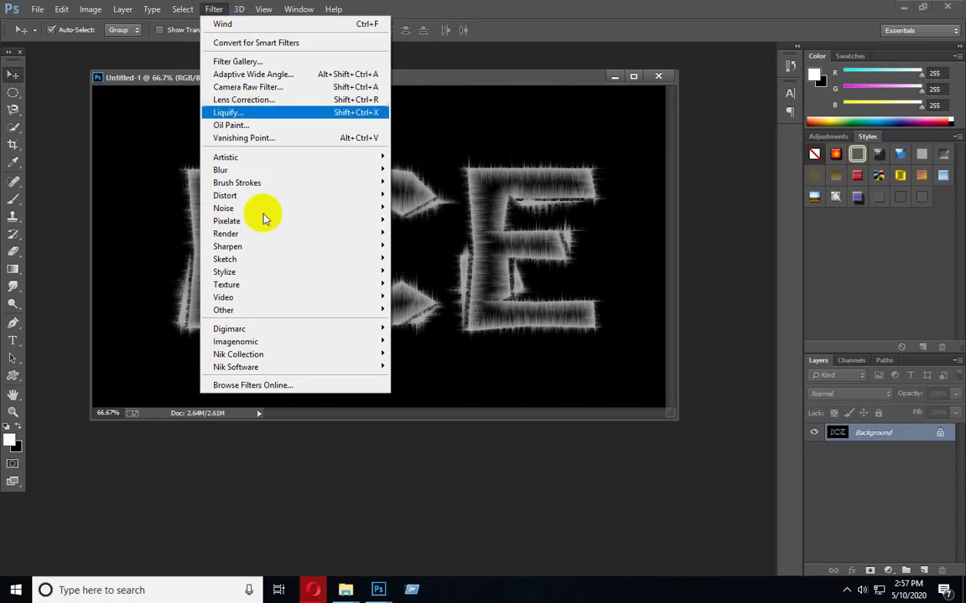
mouse_move(265, 275)
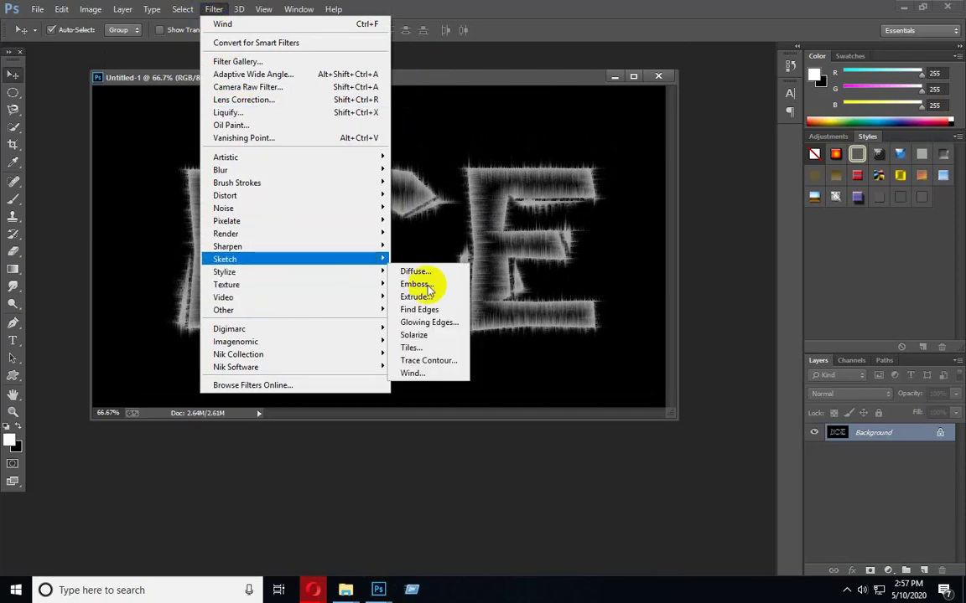
click(429, 323)
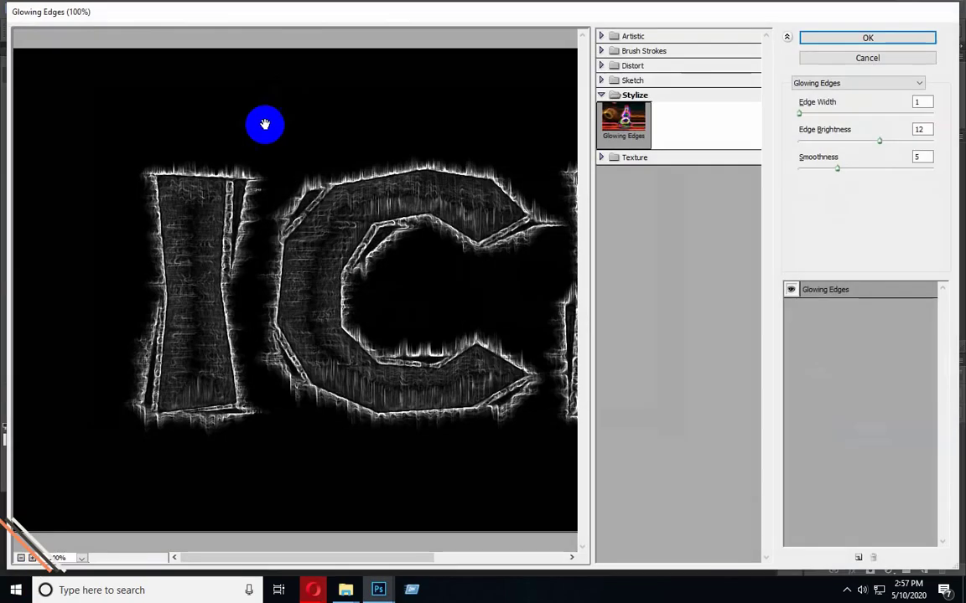
click(926, 102)
drag(928, 103, 909, 103)
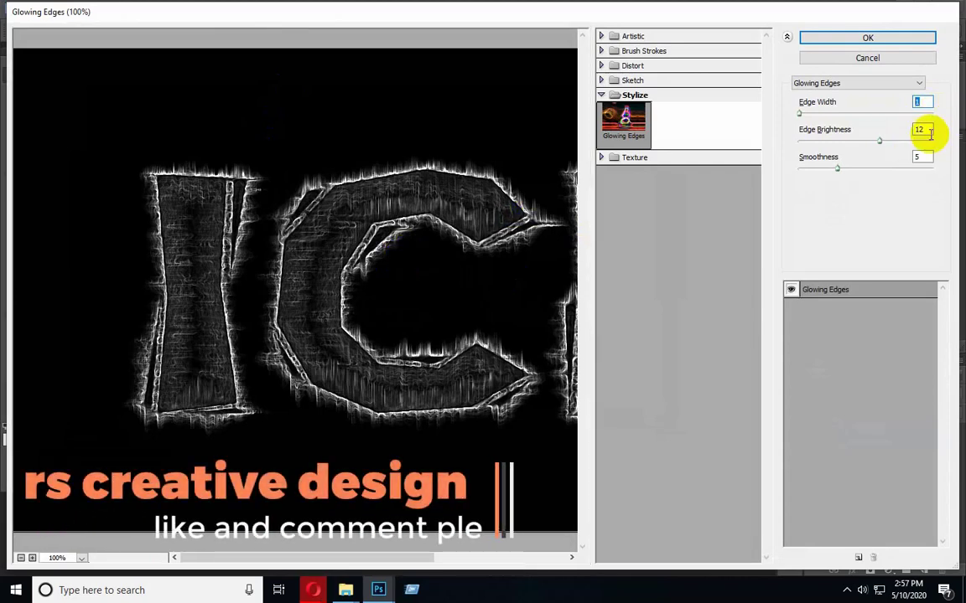
double_click(921, 128)
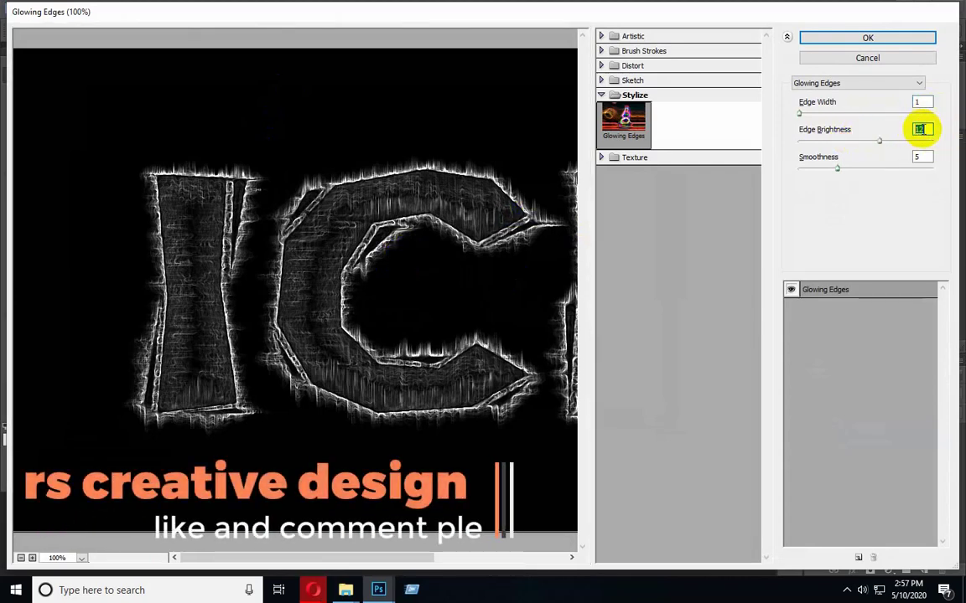
text(10)
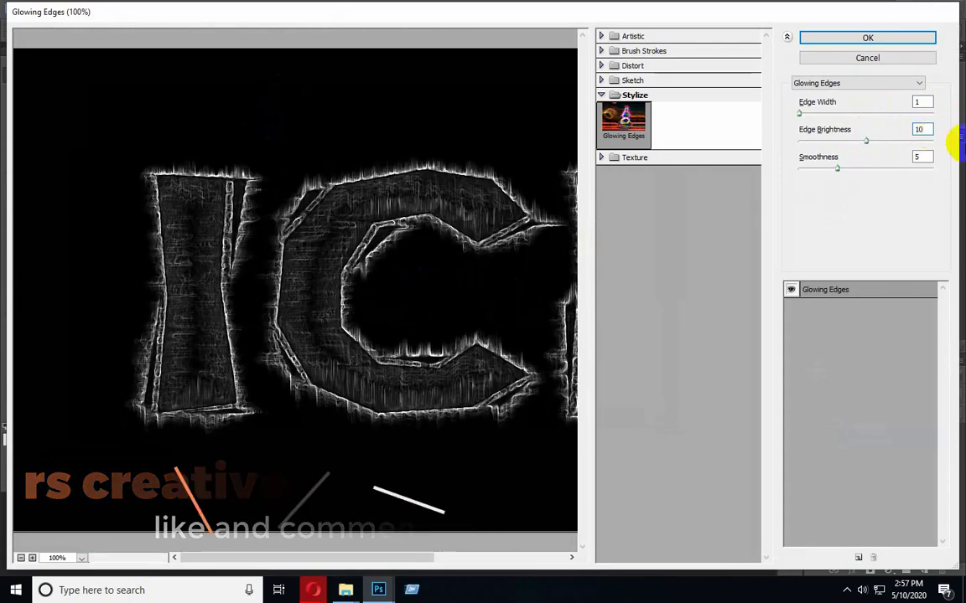
double_click(921, 157)
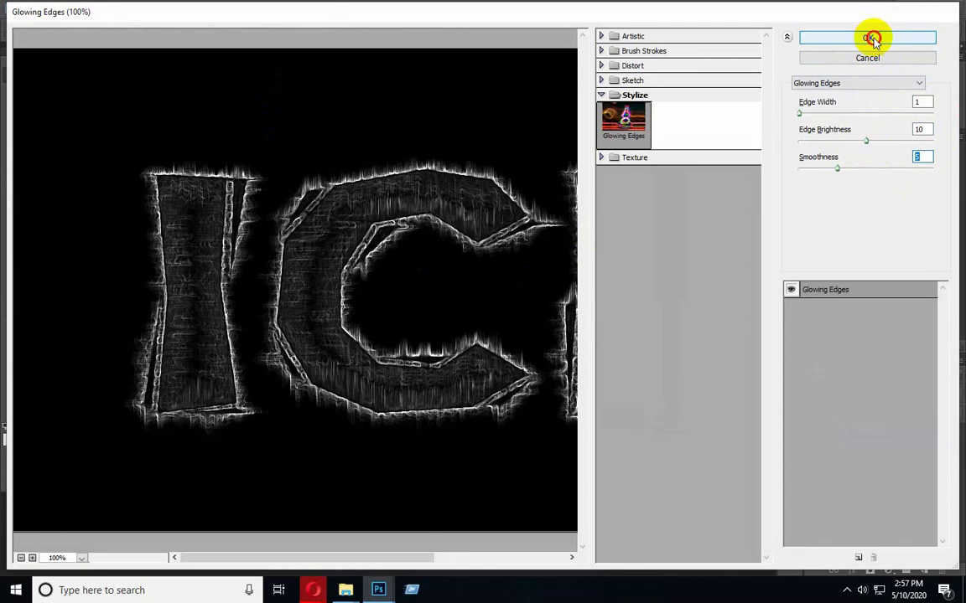
click(869, 39)
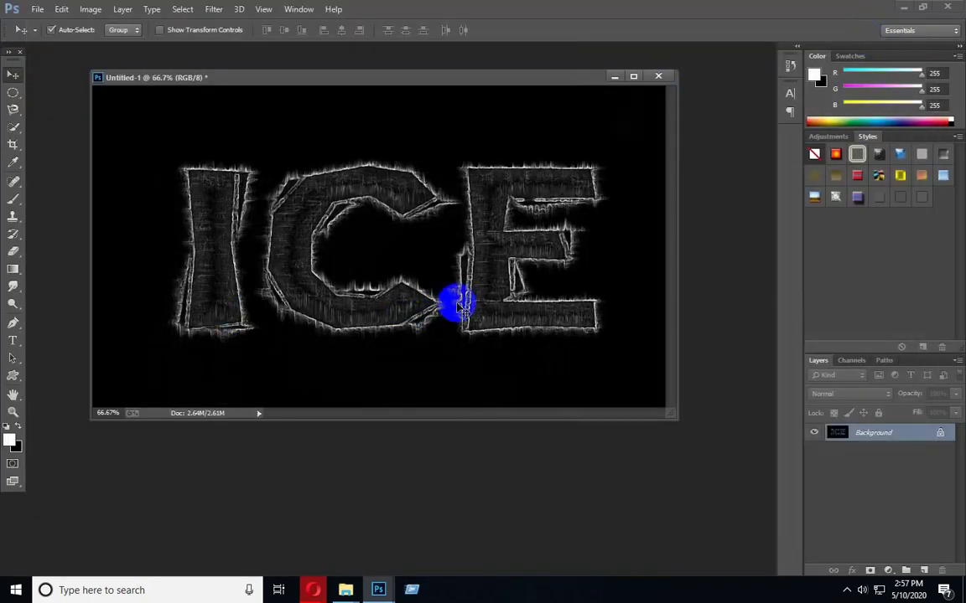
Tint the ICE image blue with a midtone Color Balance of -57 cyan–red, 0 magenta–green and 56 yellow–blue
click(91, 10)
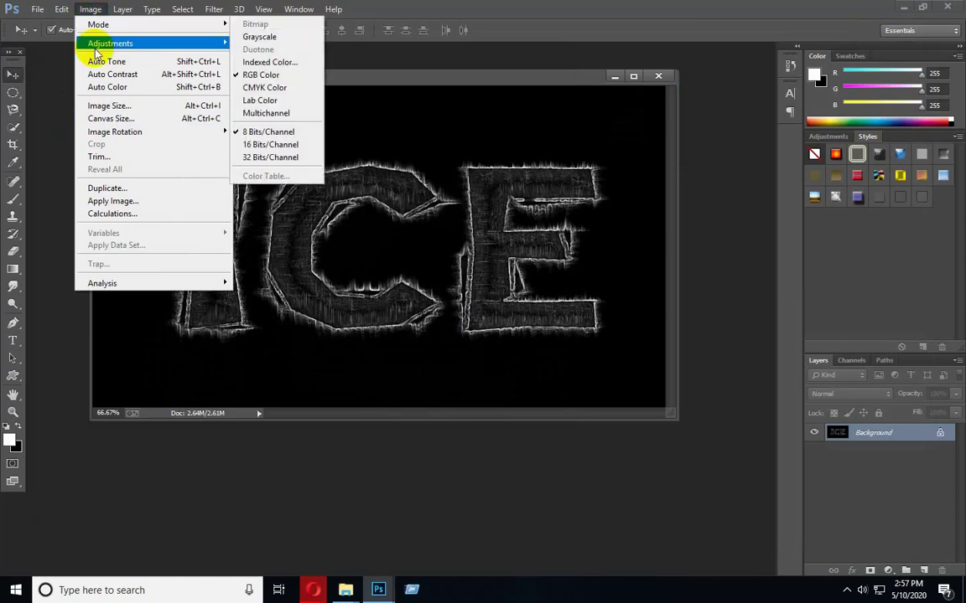
mouse_move(95, 49)
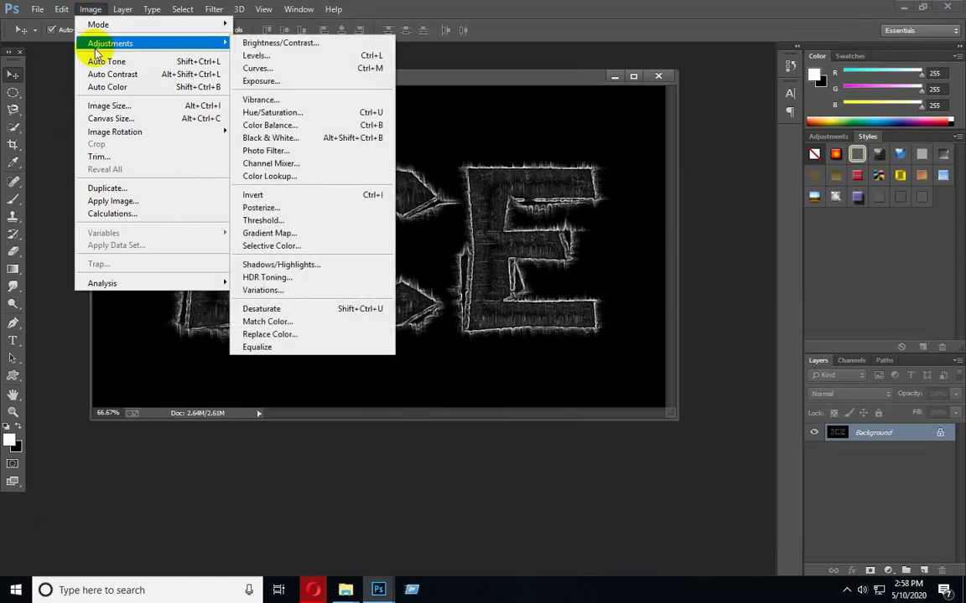
click(293, 126)
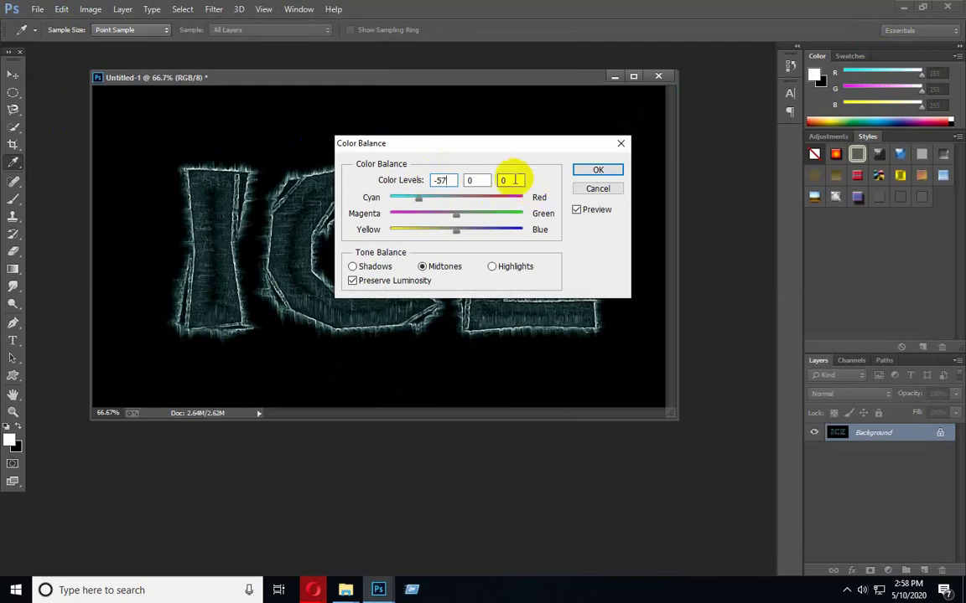
drag(515, 181, 503, 191)
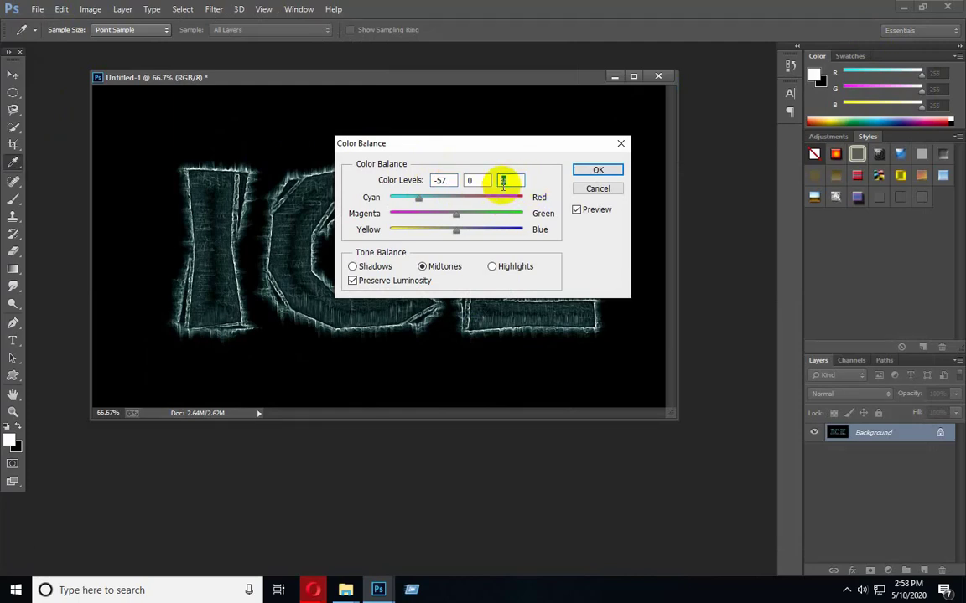
text(56)
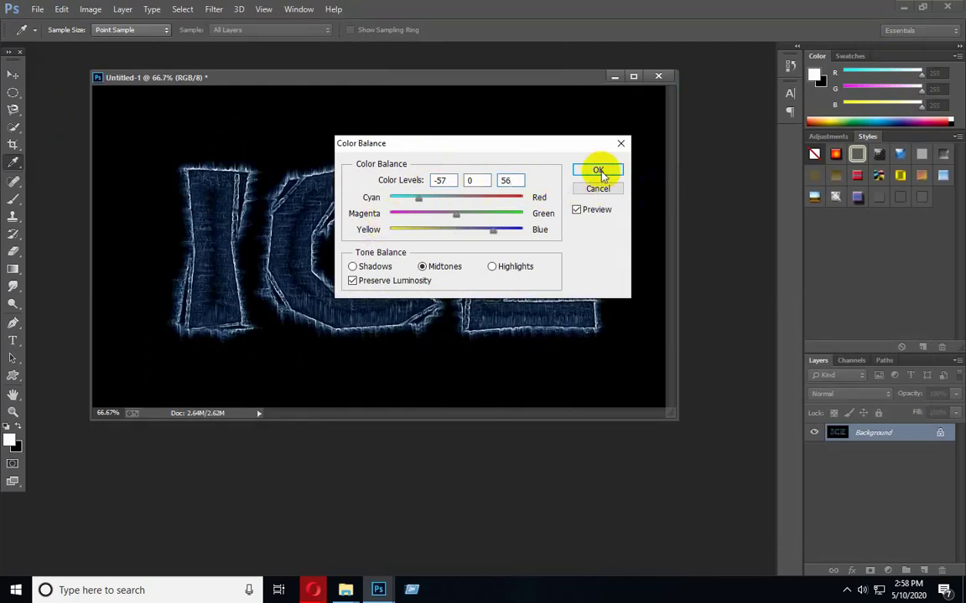
click(598, 170)
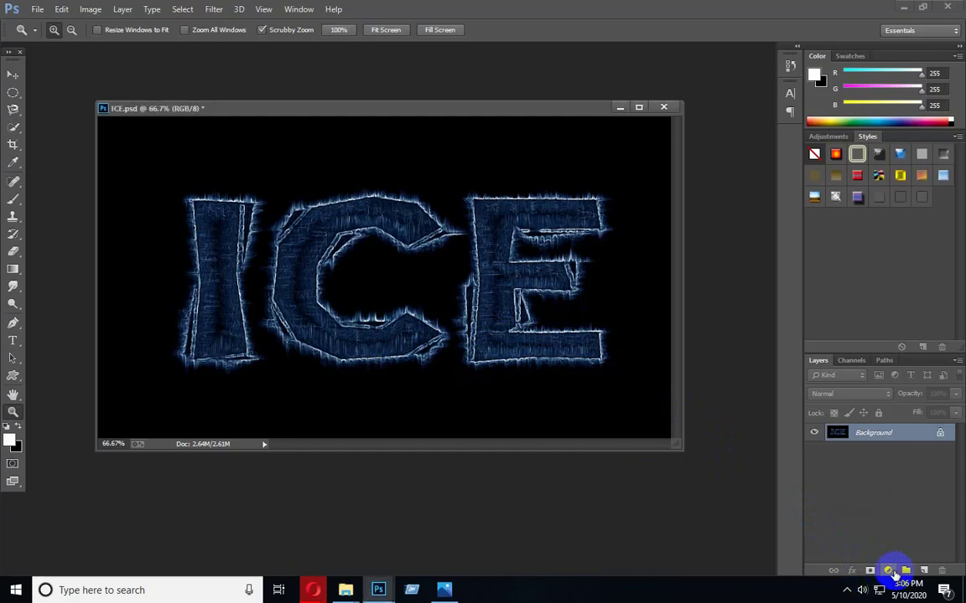
Add a Brightness/Contrast adjustment layer above the ICE background and raise its brightness to about 125
click(890, 572)
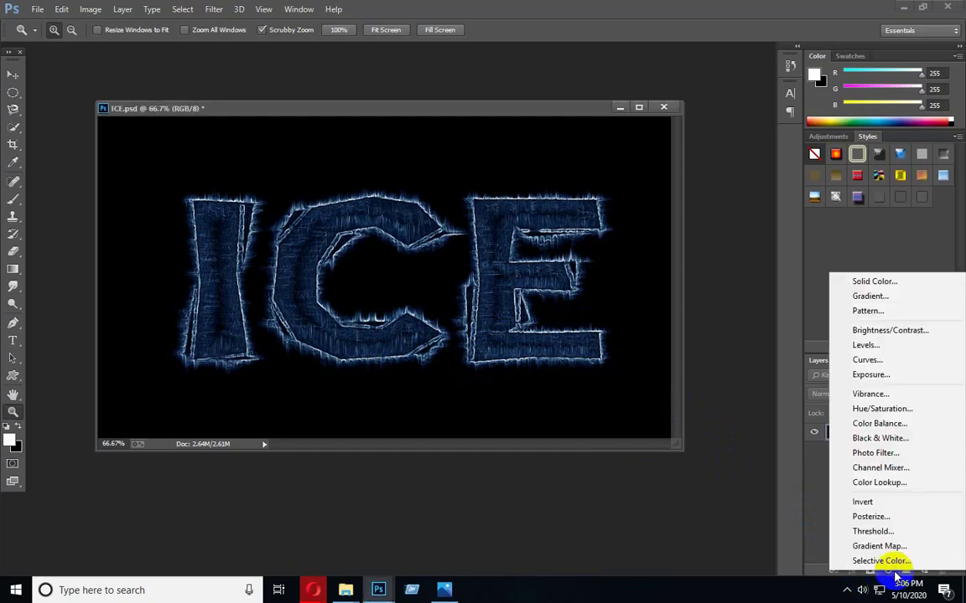
click(886, 334)
drag(603, 249, 773, 201)
drag(687, 60, 758, 155)
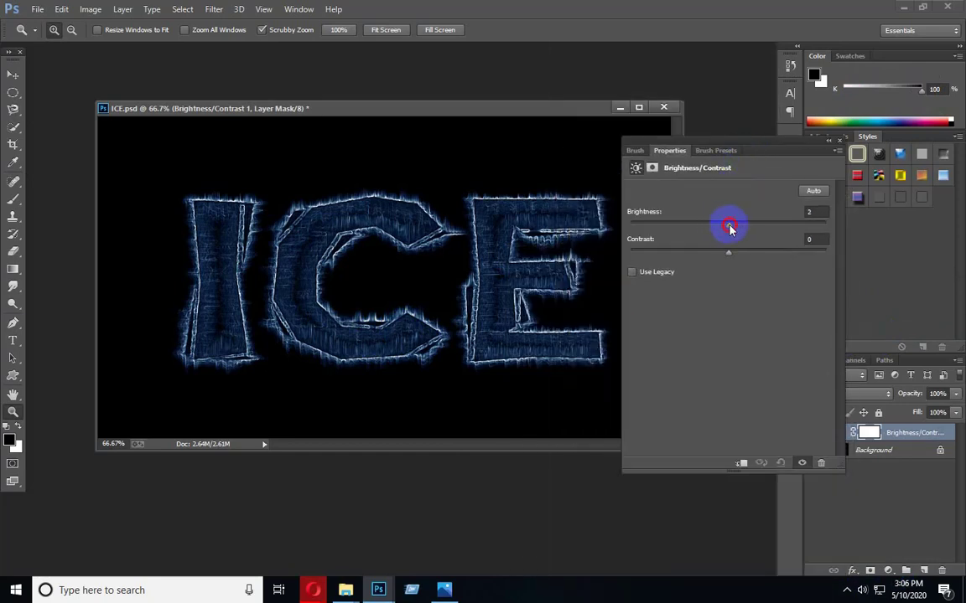
drag(729, 228, 790, 228)
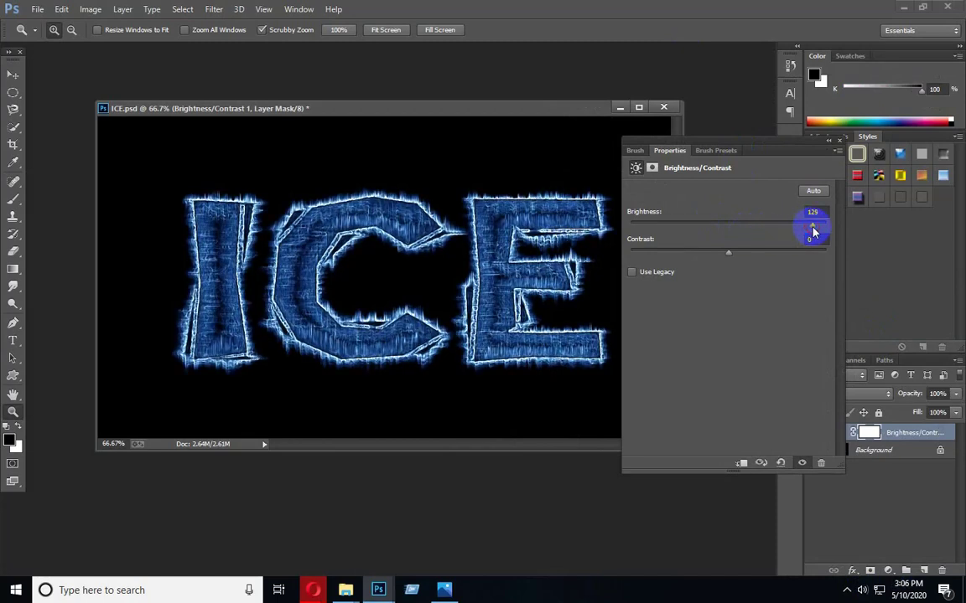
Close the Brightness/Contrast properties and switch to the Move tool
click(828, 142)
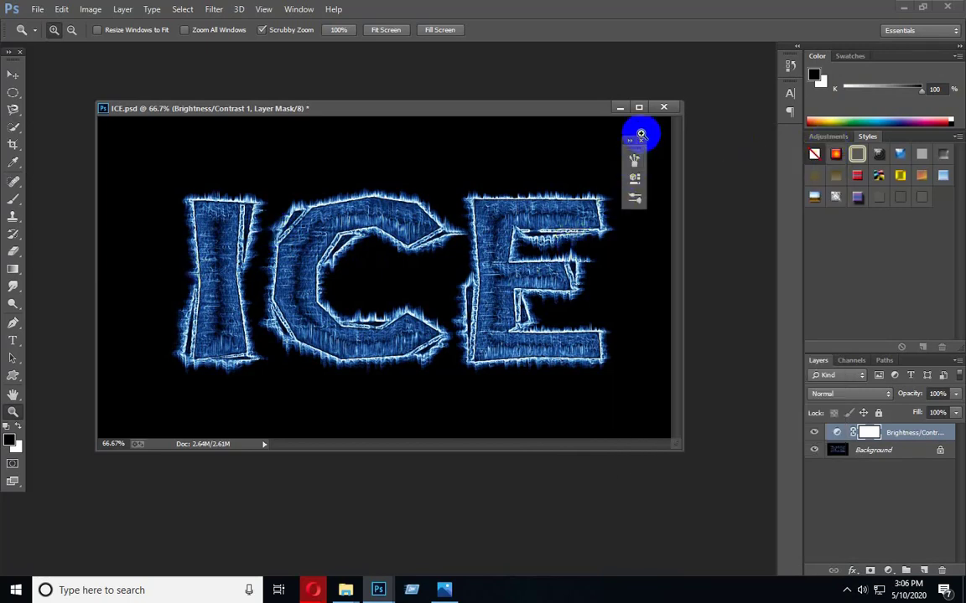
click(640, 141)
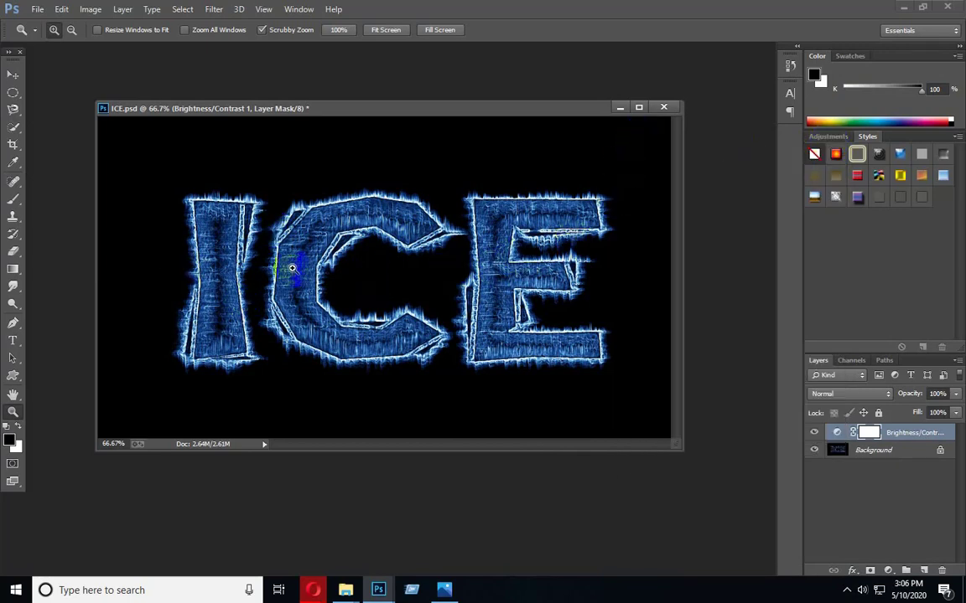
click(12, 75)
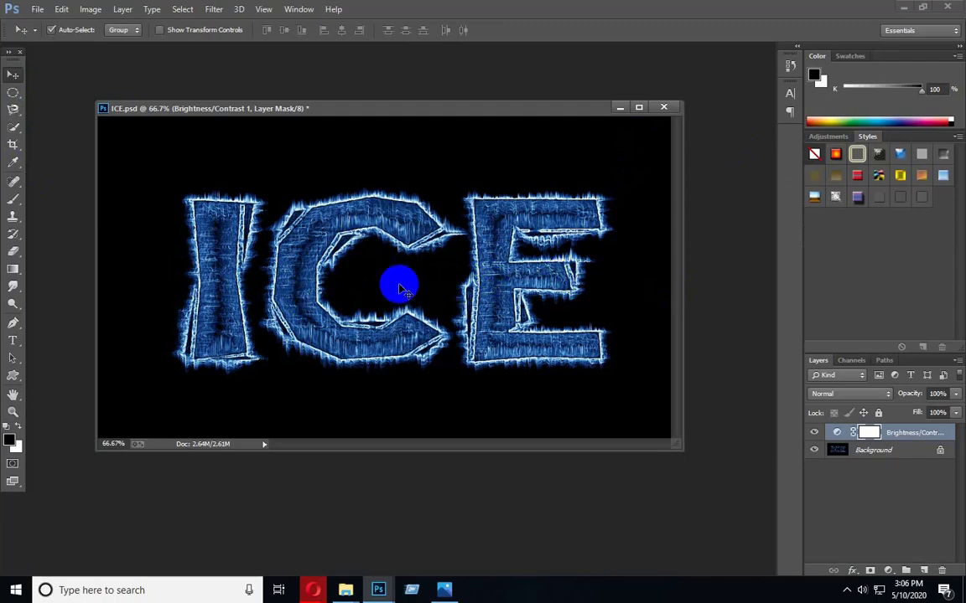